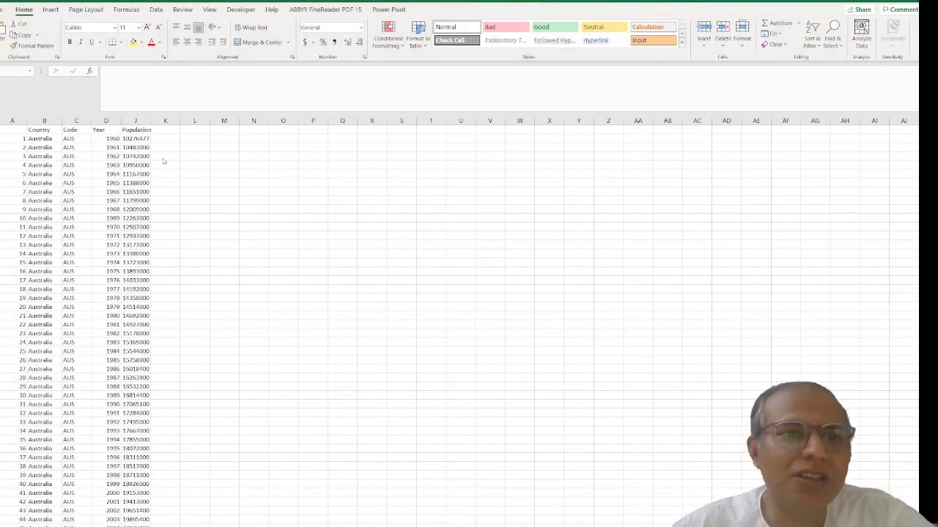
- Select the Year and Population data and insert a Scatter with Straight Lines chart
left_click(102, 129)
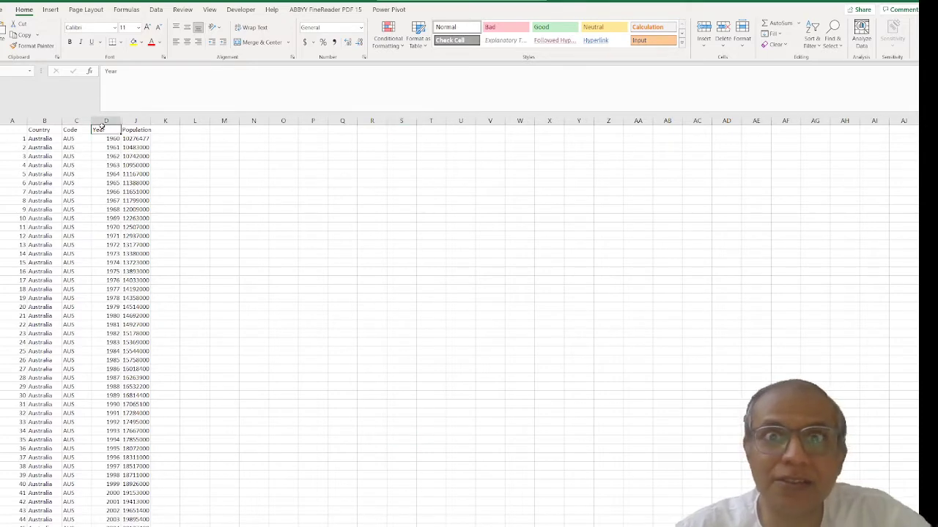
key("shift+Right")
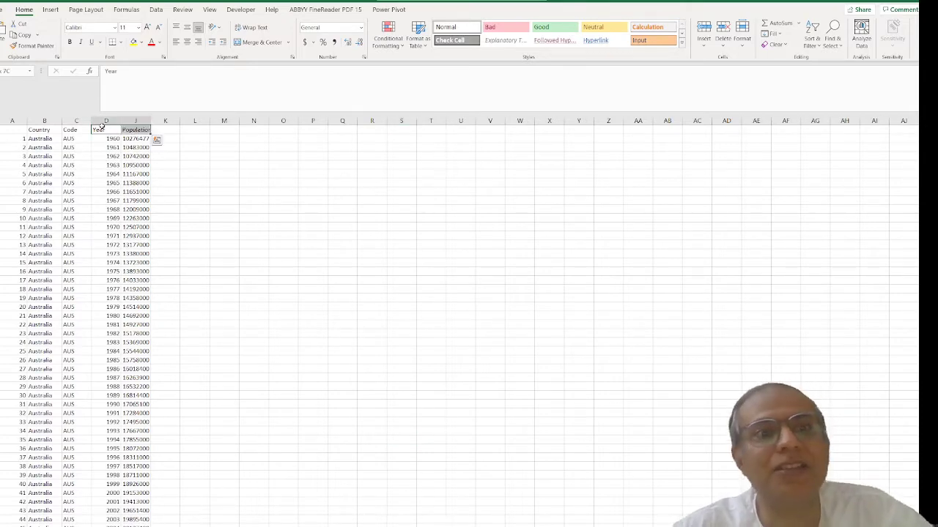
key("ctrl+shift+Down")
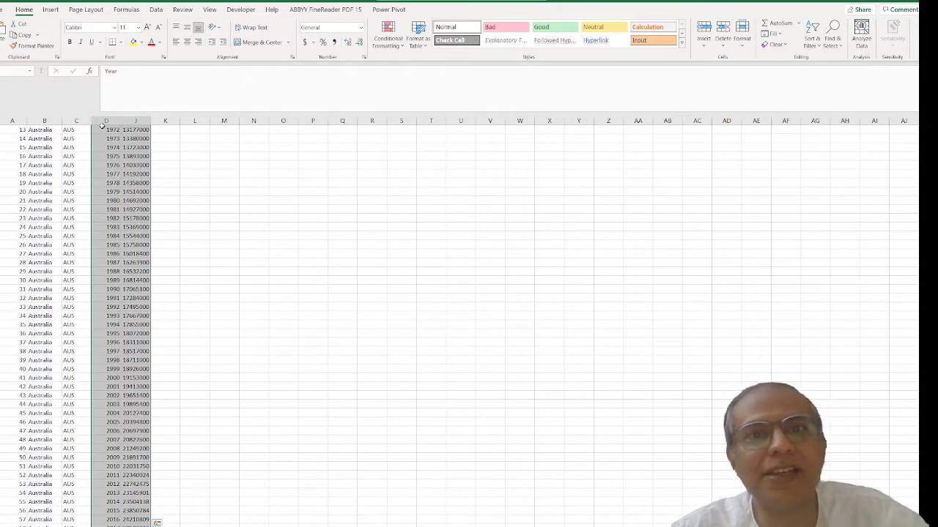
left_click(49, 10)
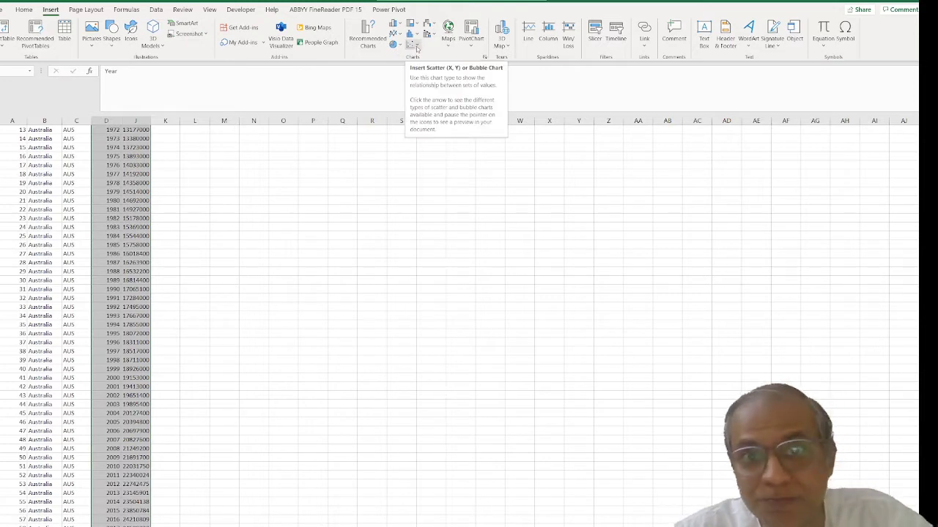
left_click(414, 46)
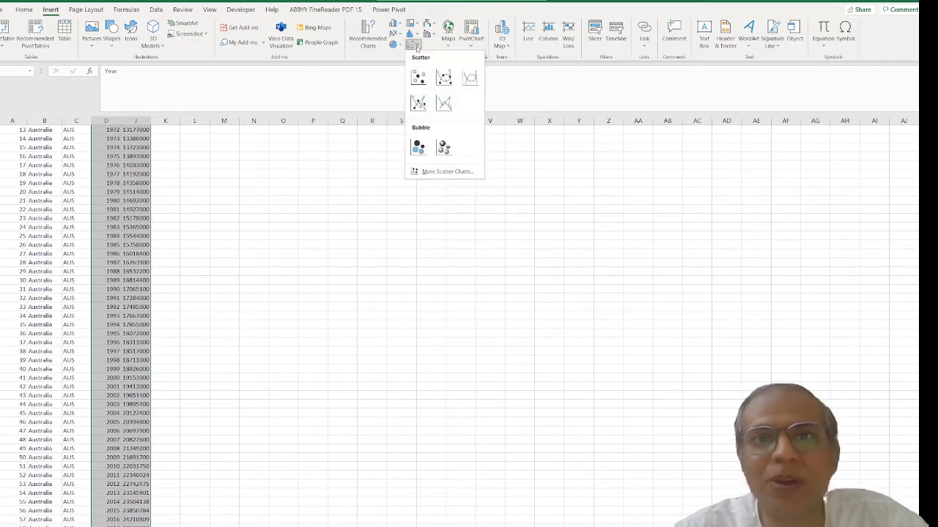
left_click(443, 103)
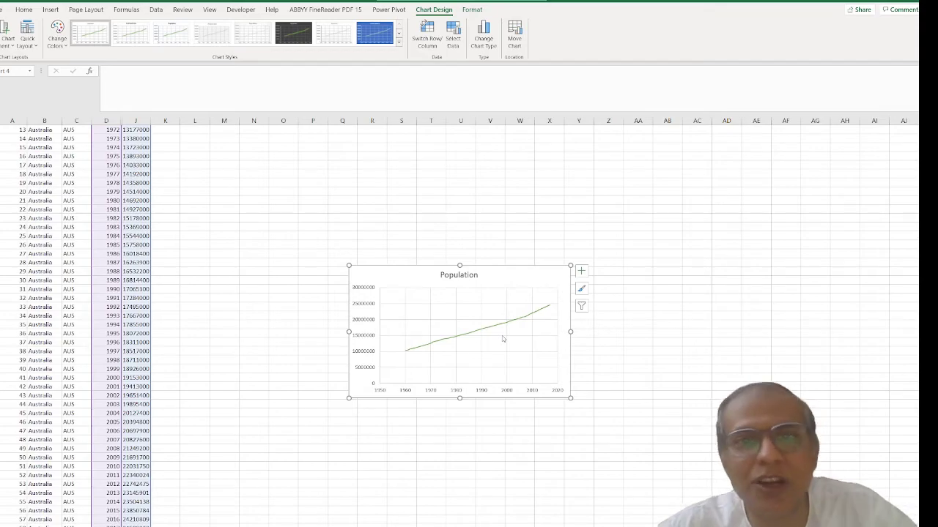
- Reset the Wessa form, delete every sample value from its Data box, and return to Excel
key("alt+Tab")
key("alt+Tab")
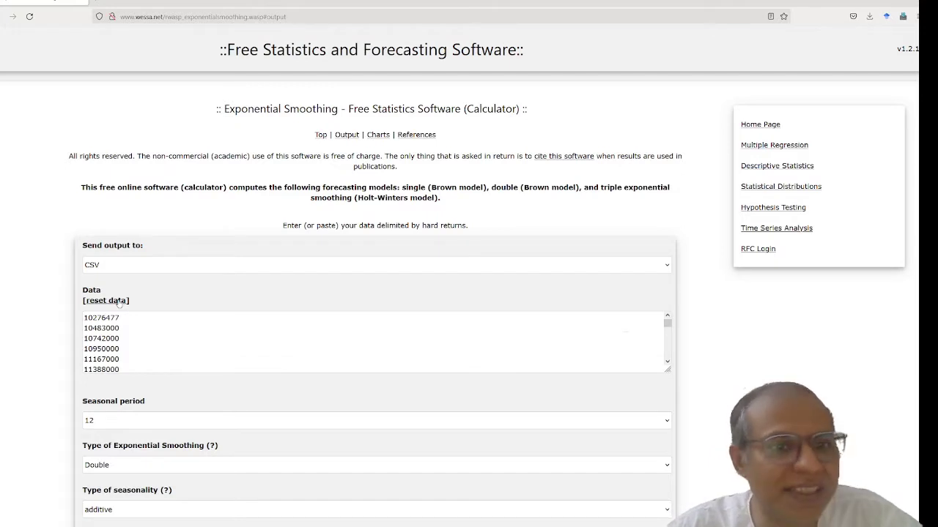
left_click(119, 303)
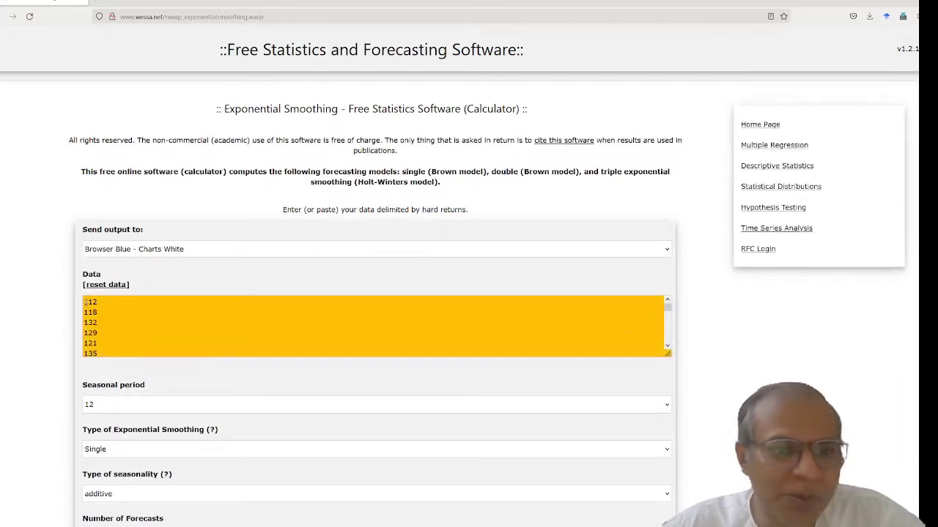
left_click(85, 302)
double_click(86, 302)
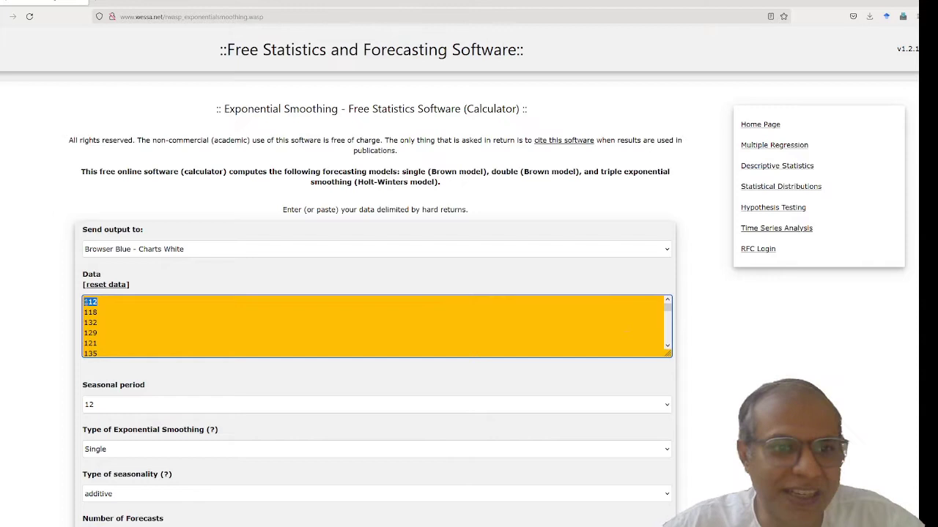
key("shift+Down")
key("shift+Down")
key("shift+Down")
key("shift+Down")
key("shift+Down")
key("shift+Down")
key("shift+Down")
key("shift+Down")
key("shift+Down")
key("shift+Down")
key("shift+Down")
key("shift+Down")
key("shift+Down")
key("shift+Down")
key("shift+Down")
key("shift+Down")
key("shift+Down")
key("shift+Down")
key("shift+Down")
key("shift+Down")
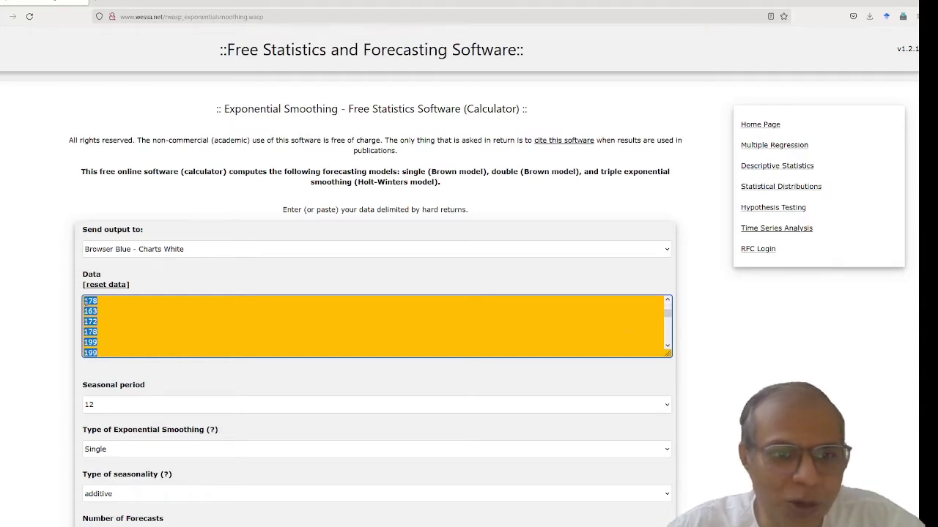
key("shift+Down")
key("shift+Down")
key("shift+Down")
key("shift+Down")
key("shift+Down")
key("shift+Down")
key("shift+Down")
key("shift+Down")
key("shift+Down")
key("shift+Down")
key("shift+Down")
key("shift+Down")
key("shift+Down")
key("shift+Down")
key("shift+Down")
key("shift+Down")
key("shift+Down")
key("shift+Down")
key("shift+Down")
key("shift+Down")
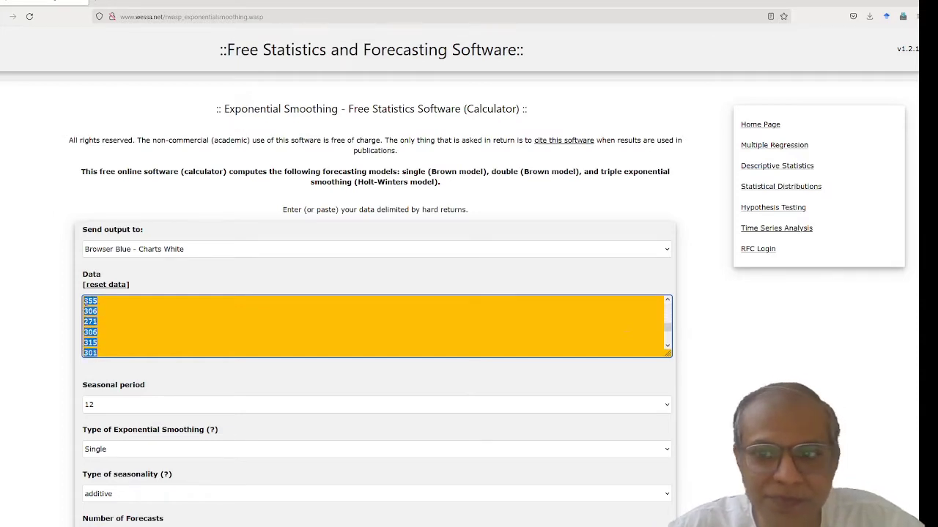
key("shift+Down")
key("shift+Down")
key("shift+Down")
key("shift+Down")
key("shift+Down")
key("shift+Down")
key("shift+Down")
key("shift+Down")
key("shift+Down")
key("shift+Down")
key("shift+Down")
key("shift+Down")
key("shift+Down")
key("shift+Down")
key("shift+Down")
key("shift+Down")
key("shift+Down")
key("shift+Down")
key("shift+Down")
key("shift+Down")
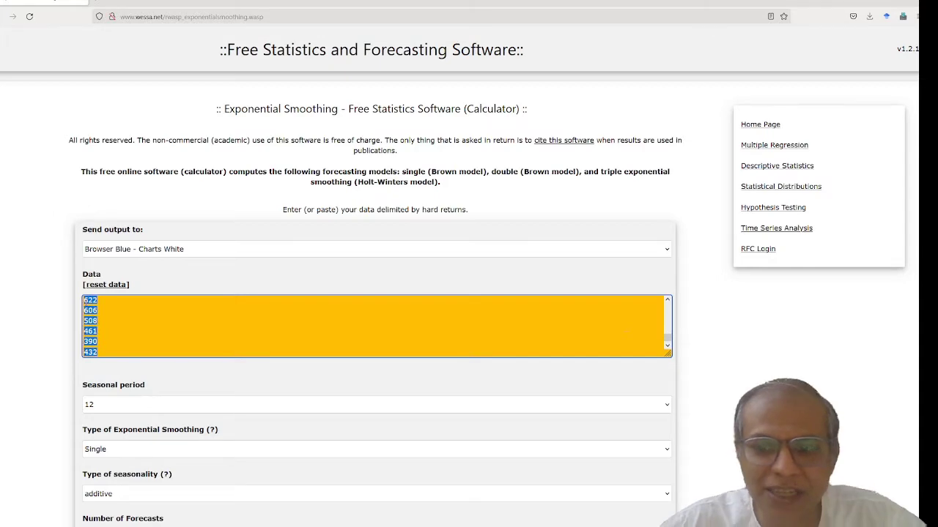
key("Delete")
key("alt+Tab")
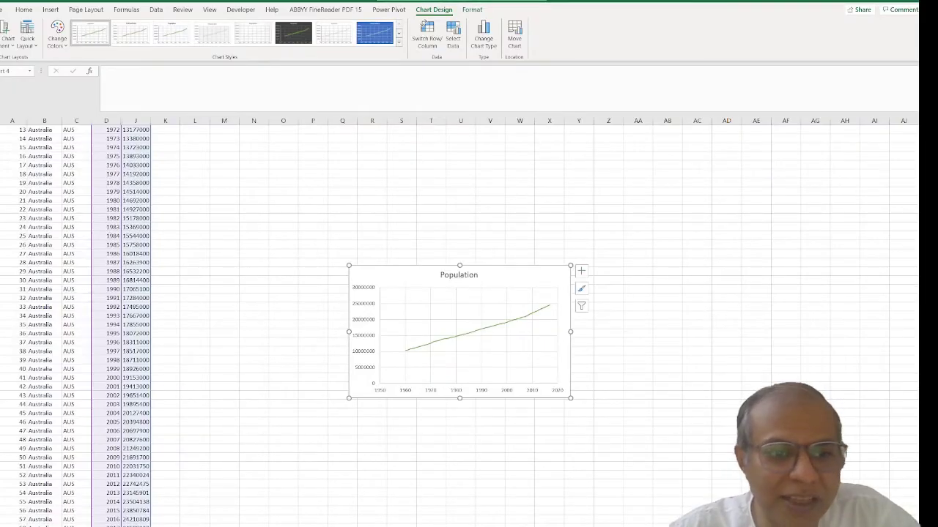
- Copy Algeria's Exports values from H3 to the end of column H
key("alt+Tab")
left_click(251, 213)
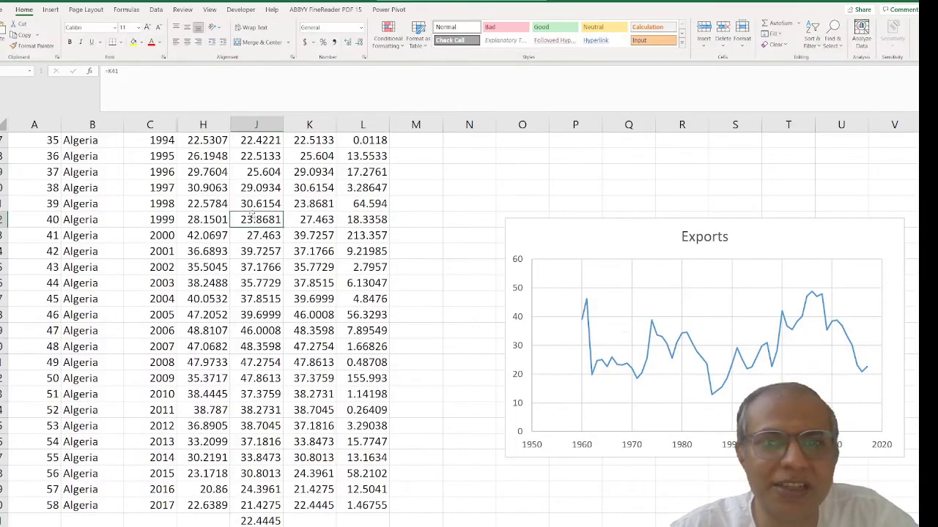
key("Left")
key("Left")
key("Up")
key("Up")
key("Up")
key("Up")
key("Up")
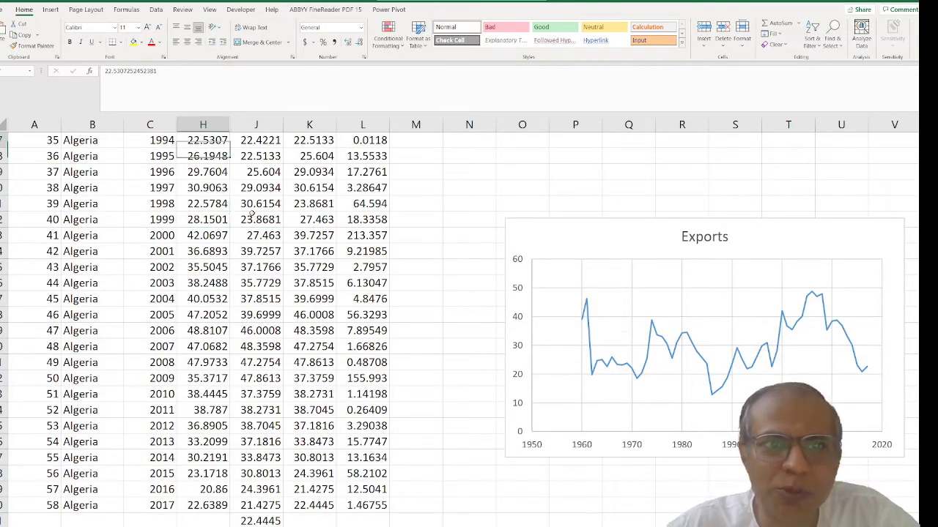
key("ctrl+Up")
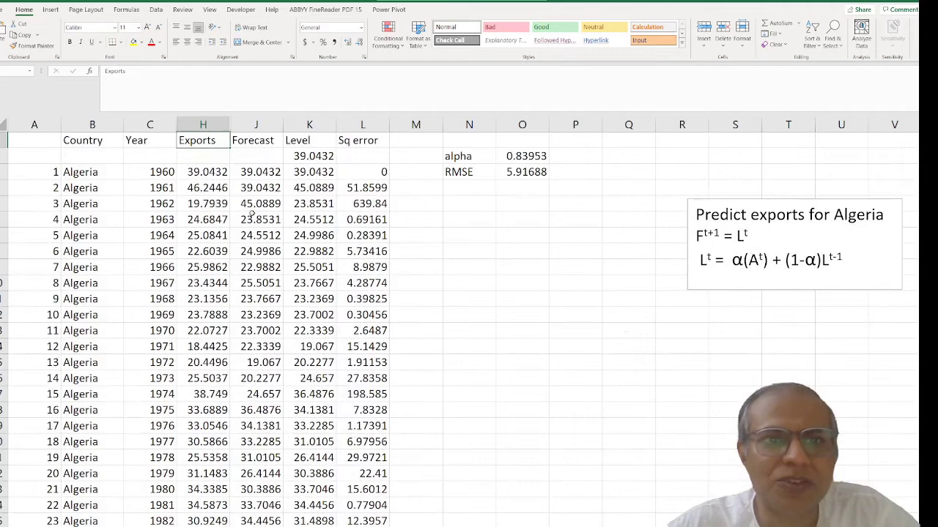
key("Down")
key("Down")
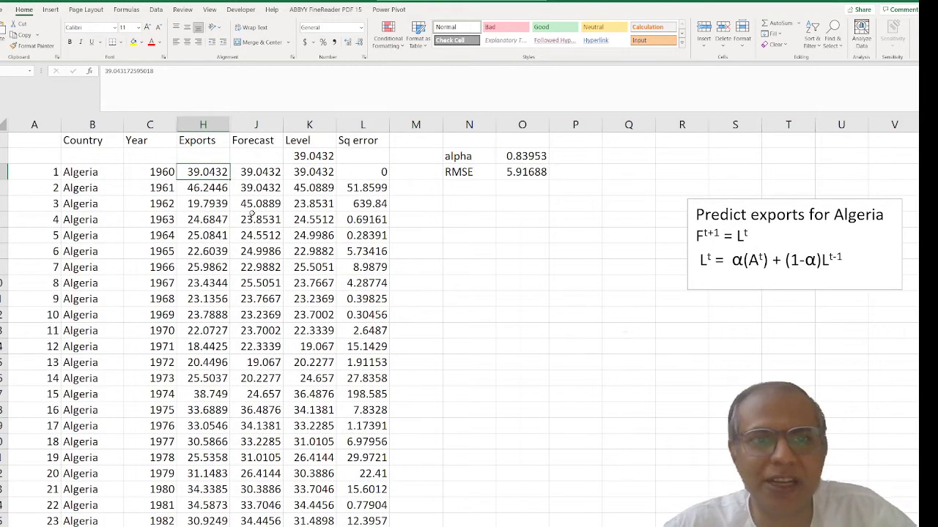
key("ctrl+shift+Down")
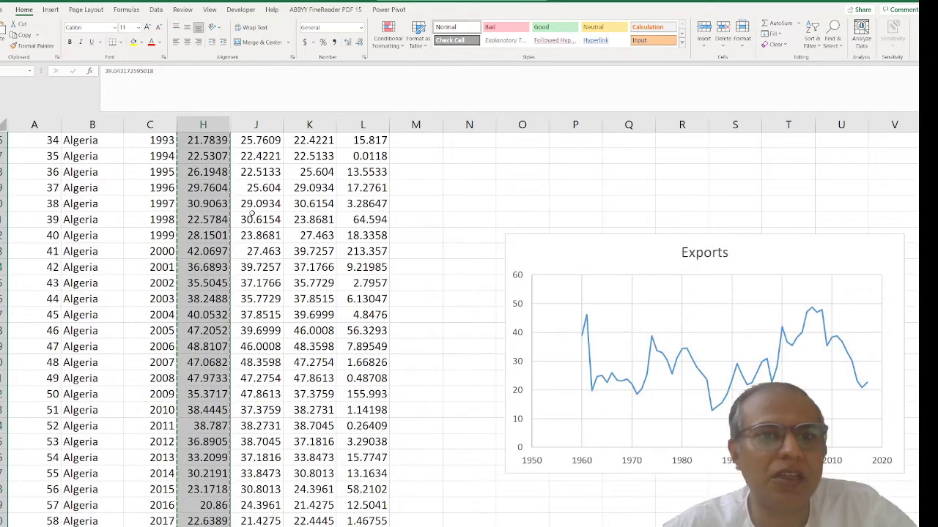
key("alt+Tab")
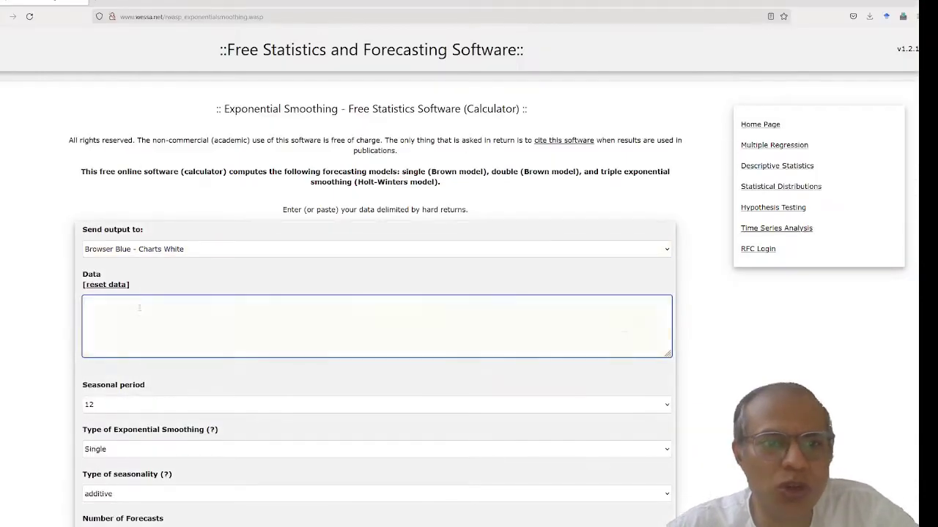
- Paste the Algeria exports into Wessa and compute single smoothing: alpha 0.8395, forecasts 22.4445
left_click(111, 331)
key("ctrl+v")
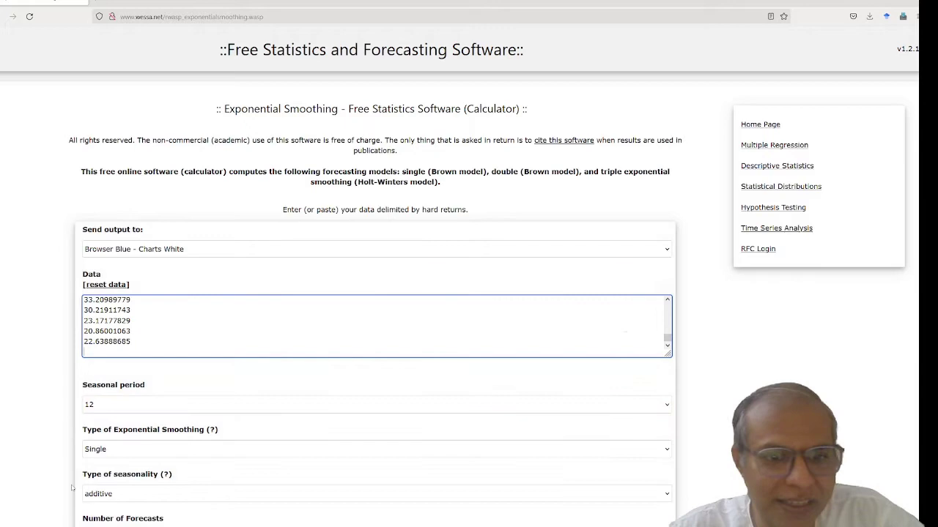
scroll(112, 440, "down", 4)
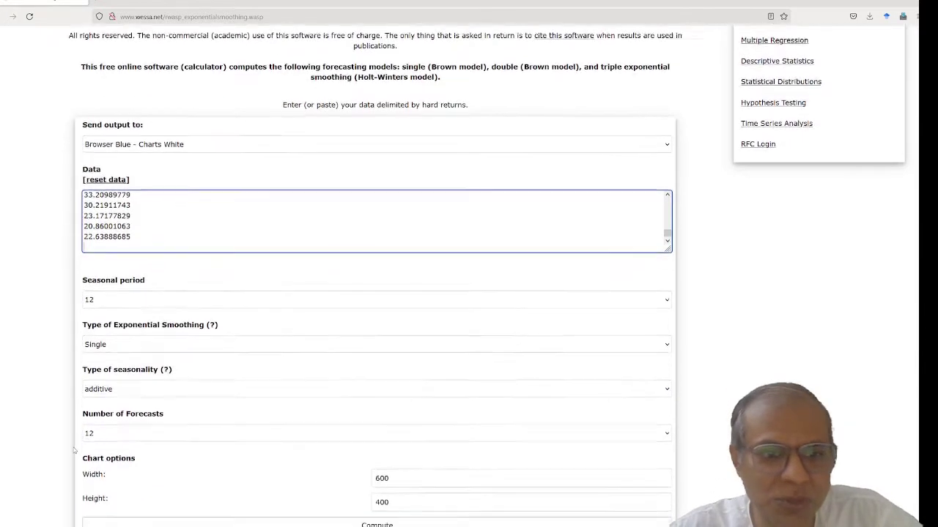
scroll(220, 381, "down", 1)
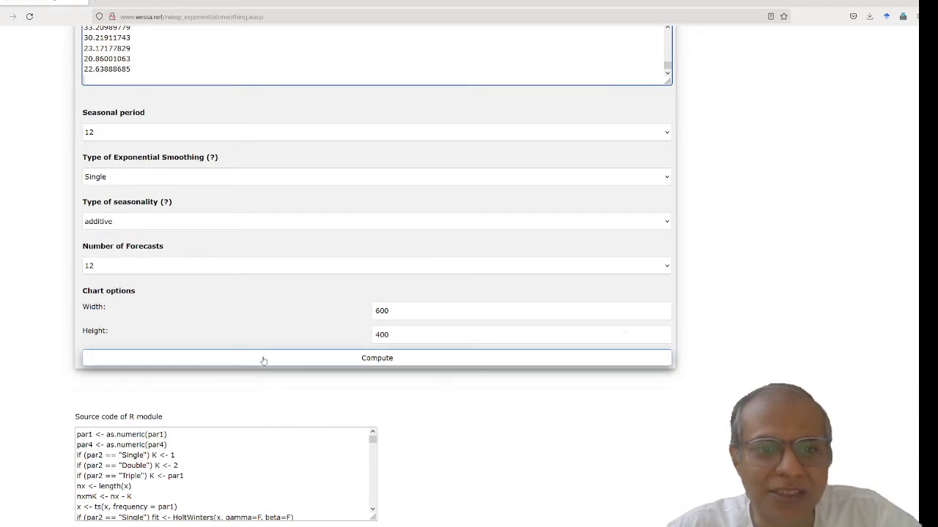
left_click(263, 359)
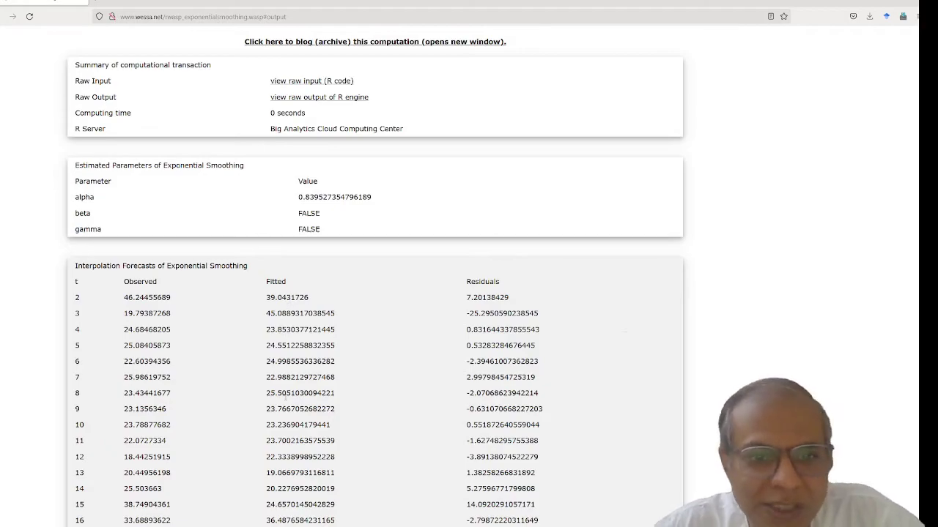
scroll(283, 322, "down", 10)
scroll(375, 274, "down", 2)
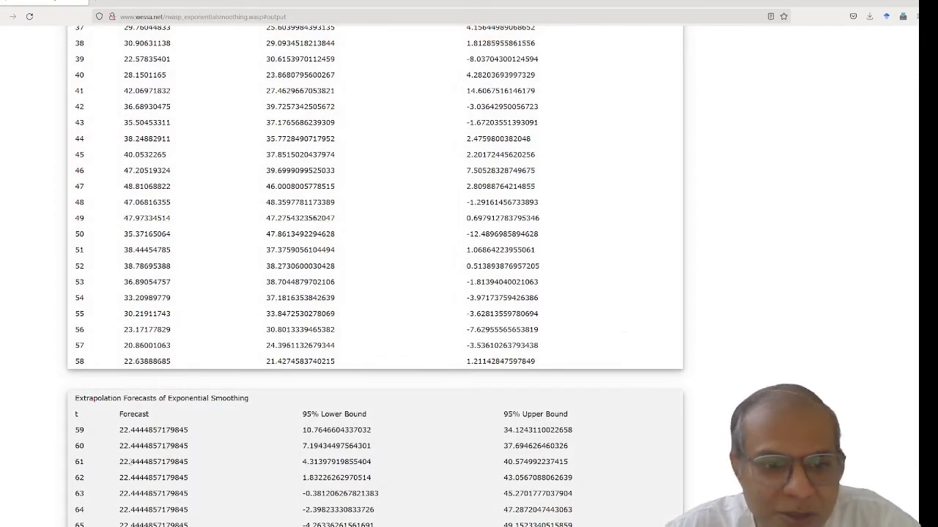
scroll(375, 275, "down", 2)
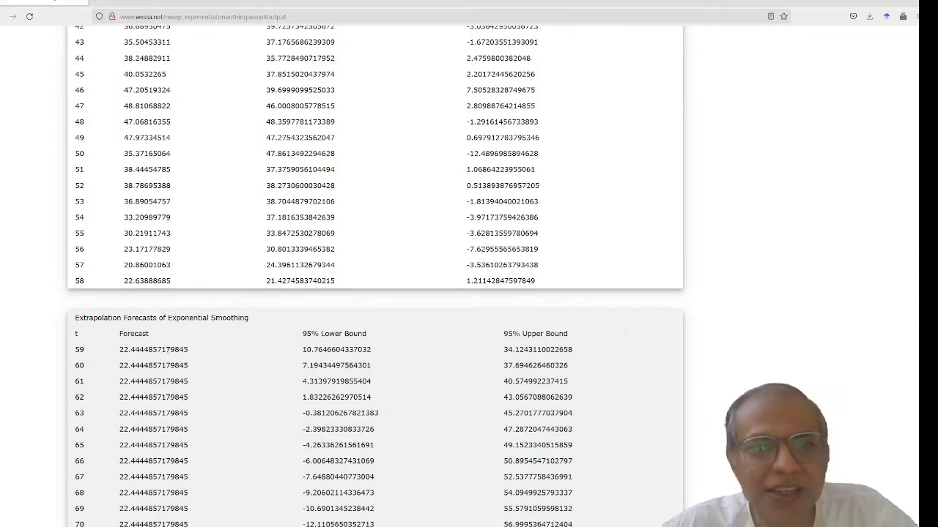
key("alt+Tab")
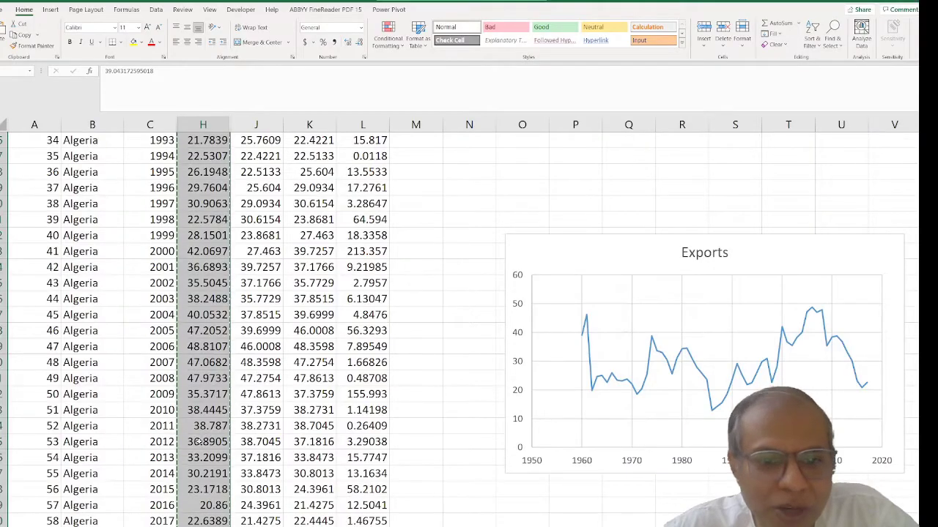
- Compare Excel's J61 forecast and O3 alpha of 0.83953 against Wessa's output
scroll(235, 440, "down", 2)
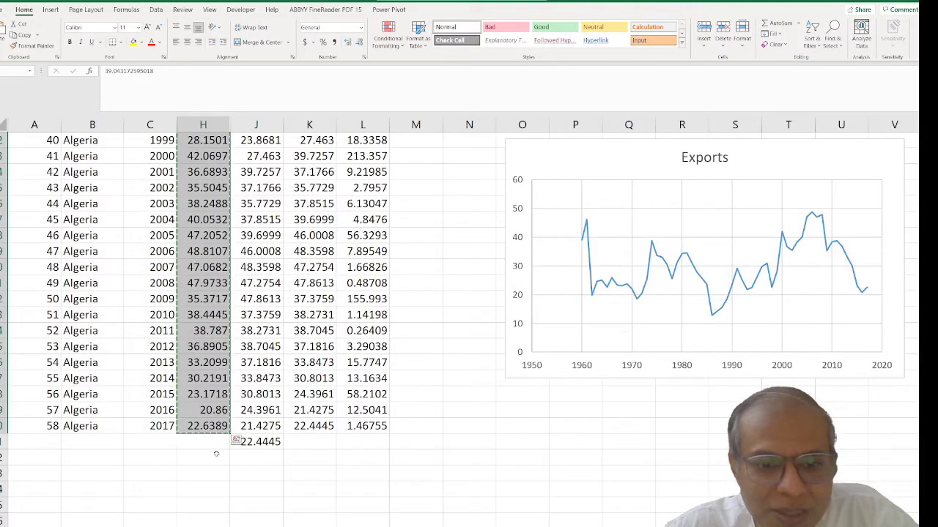
left_click(272, 441)
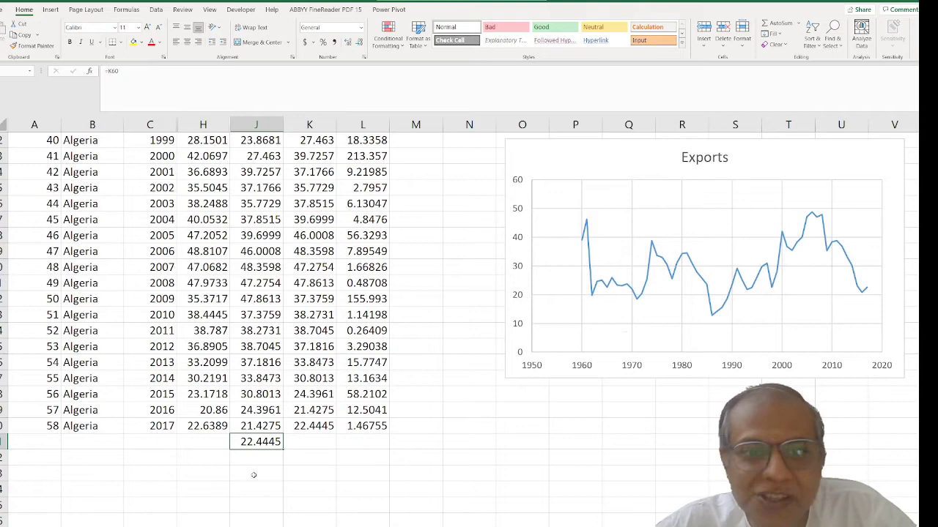
scroll(322, 297, "up", 13)
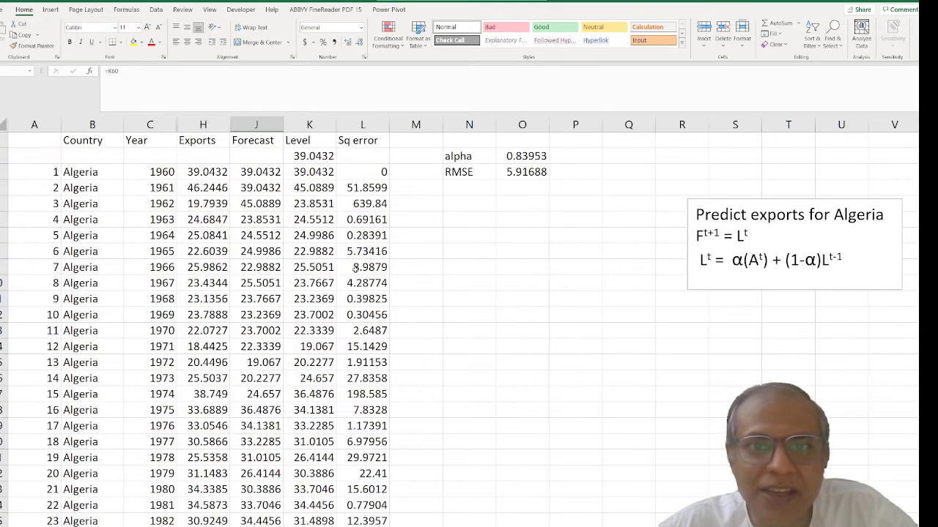
left_click(522, 157)
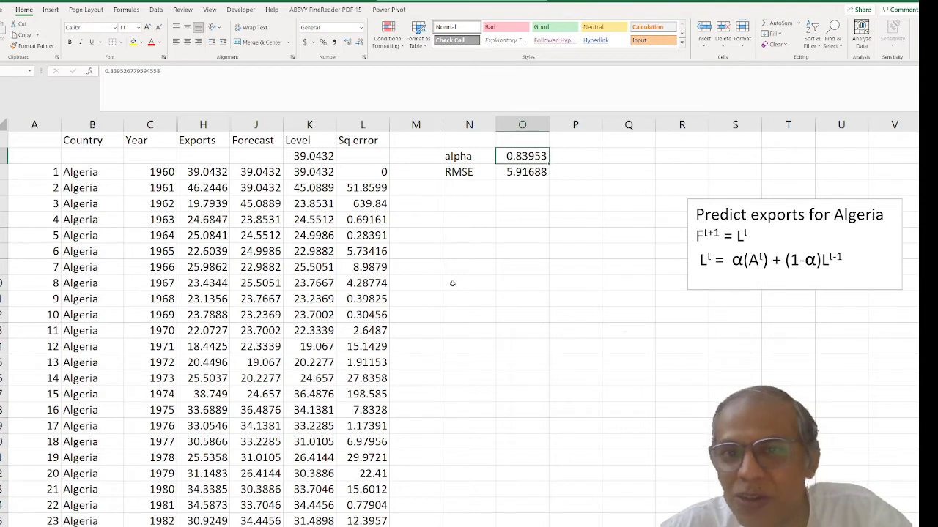
key("alt+Tab")
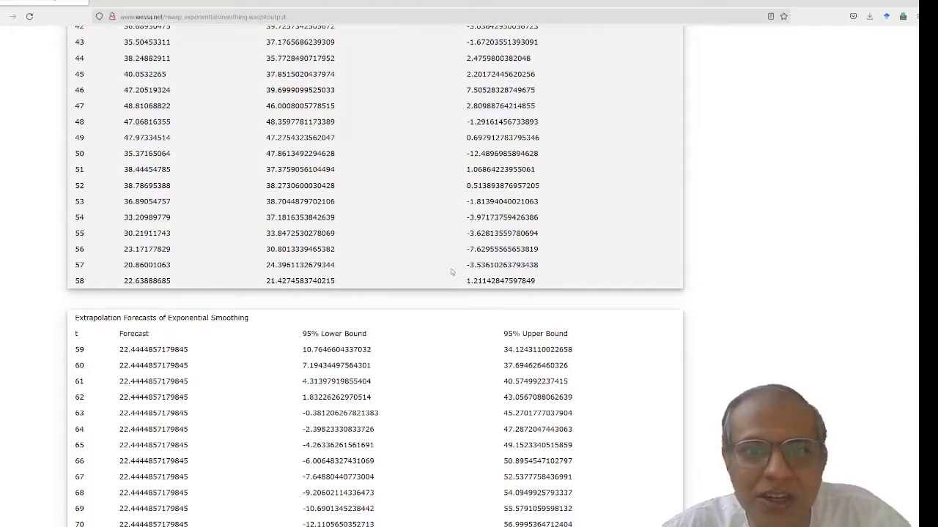
scroll(440, 266, "up", 20)
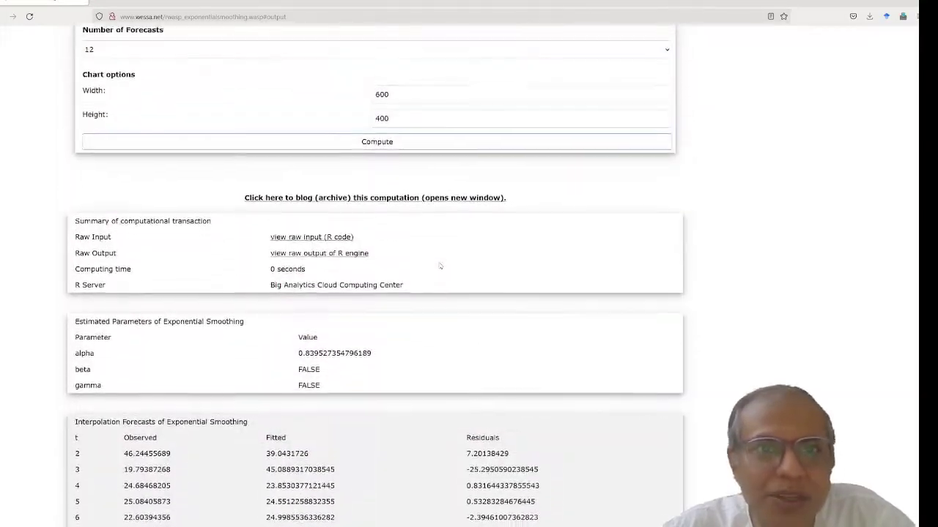
scroll(439, 265, "up", 1)
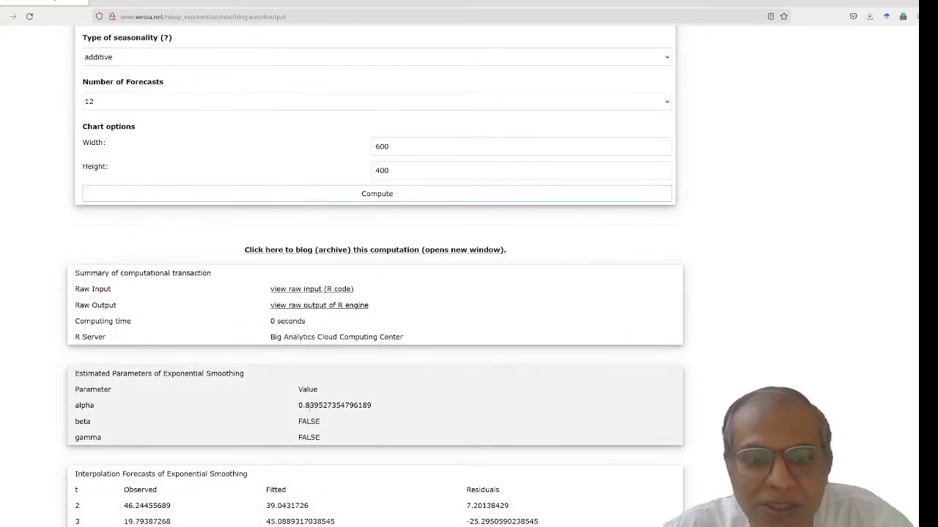
scroll(316, 412, "up", 5)
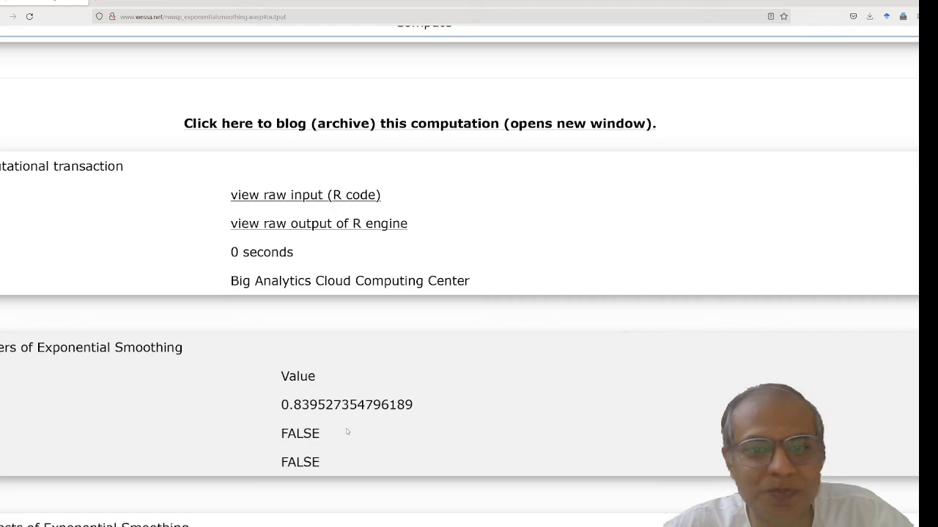
scroll(347, 431, "down", 4)
scroll(347, 432, "down", 3)
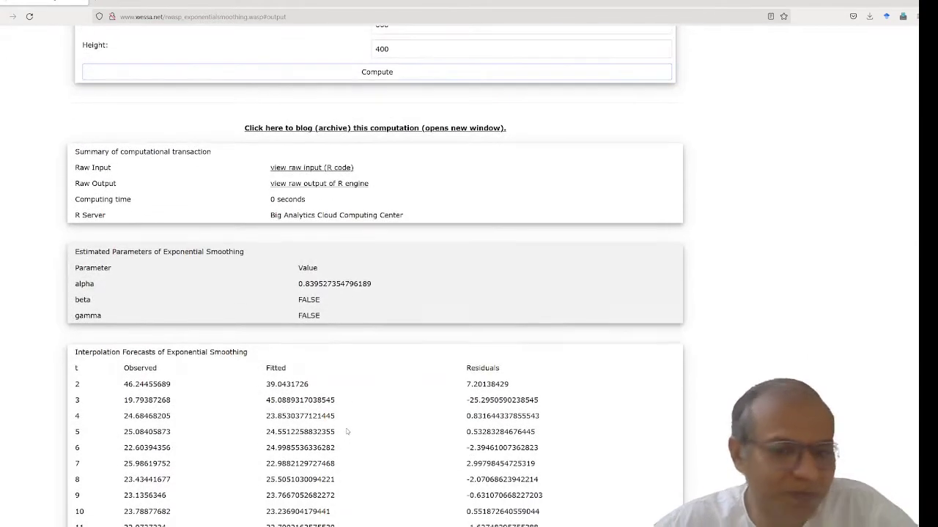
scroll(347, 431, "up", 6)
scroll(107, 137, "up", 3)
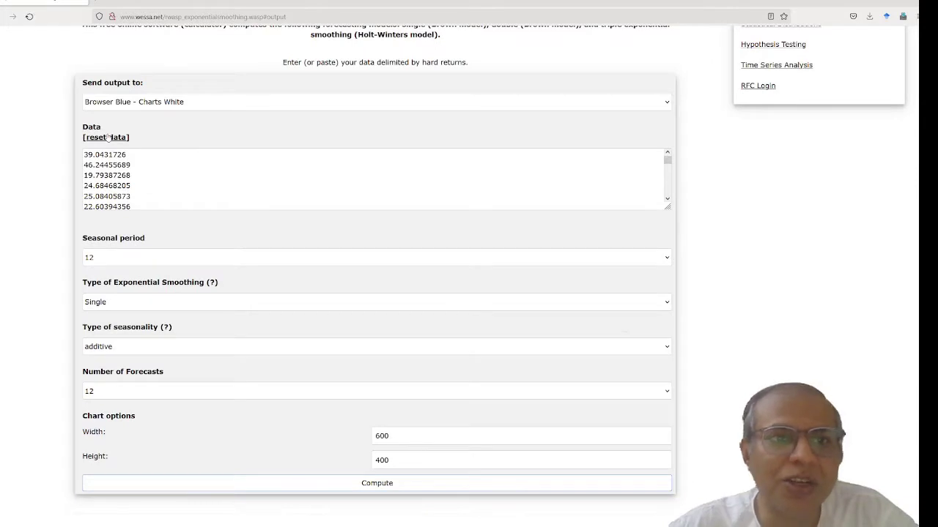
- Reset Wessa's calculator and delete the old Algeria values from the Data box
left_click(106, 137)
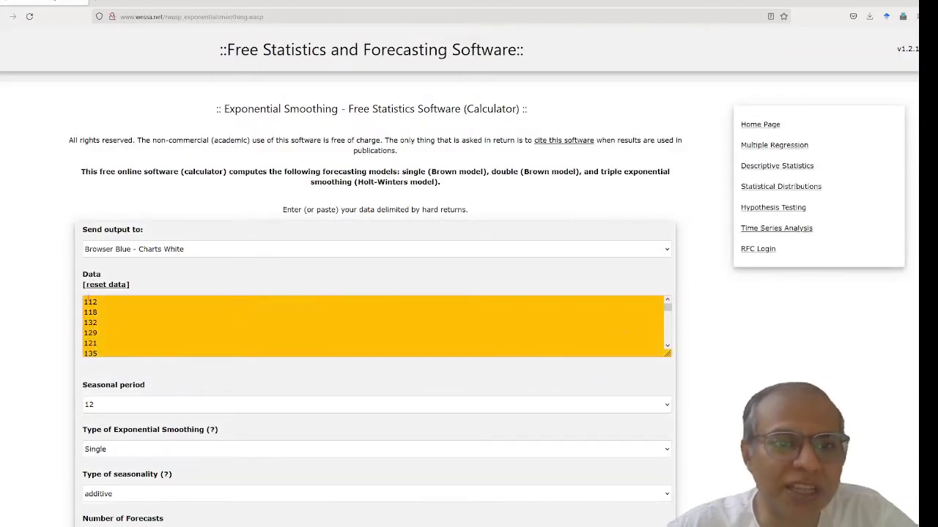
left_click(85, 299)
left_click_drag(85, 299, 88, 344)
key("Delete")
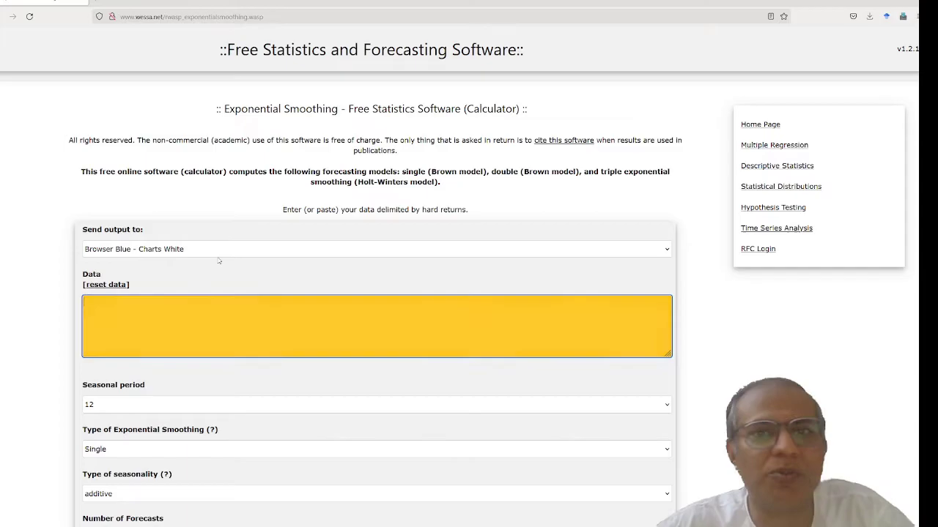
key("alt+Tab")
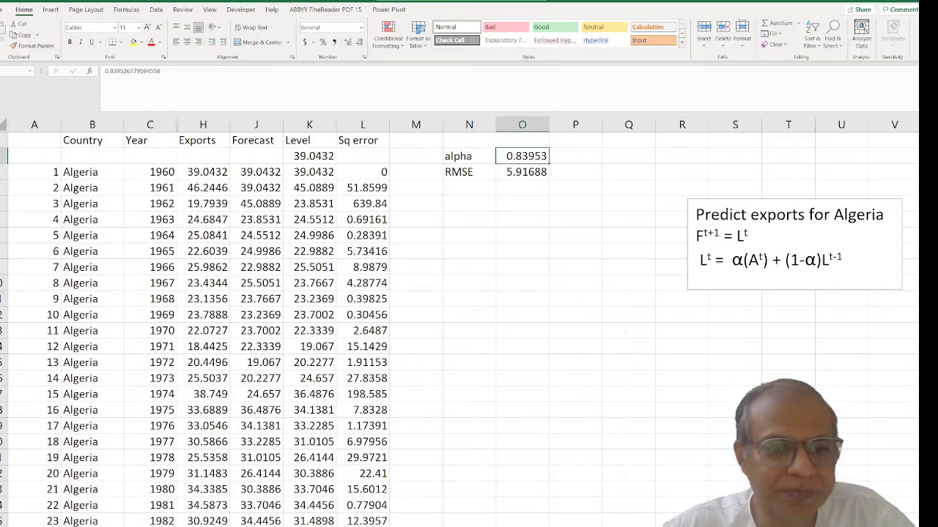
- Copy Australia's population column starting at 10276477 and paste it into Wessa's Data box
key("alt+Tab")
scroll(128, 184, "up", 4)
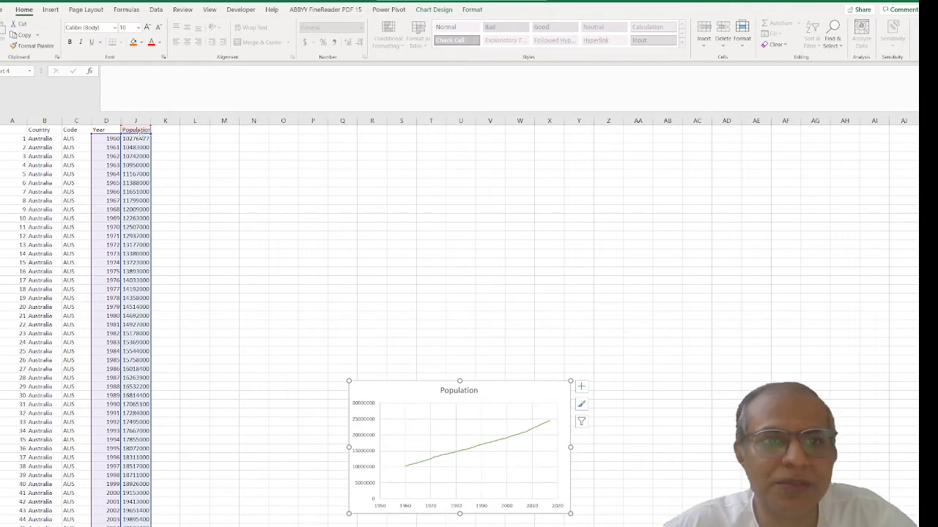
left_click(137, 138)
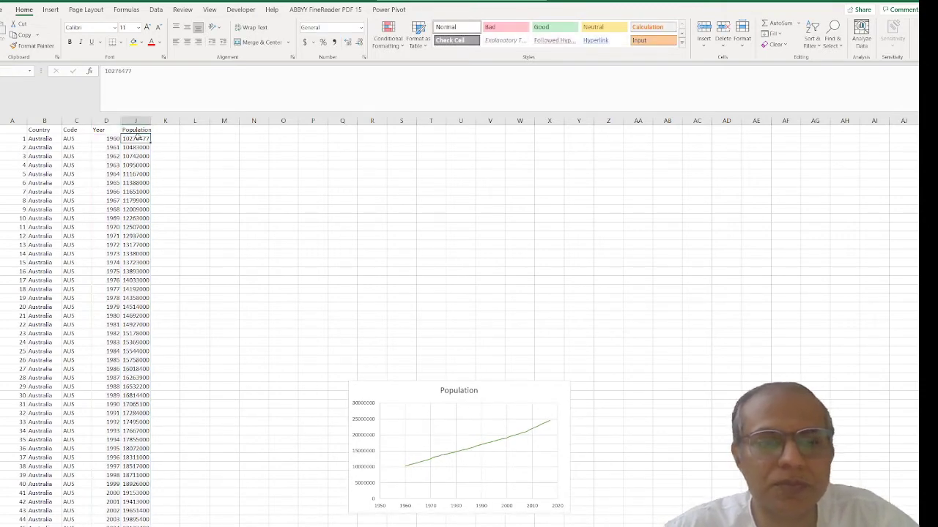
key("ctrl+shift+Down")
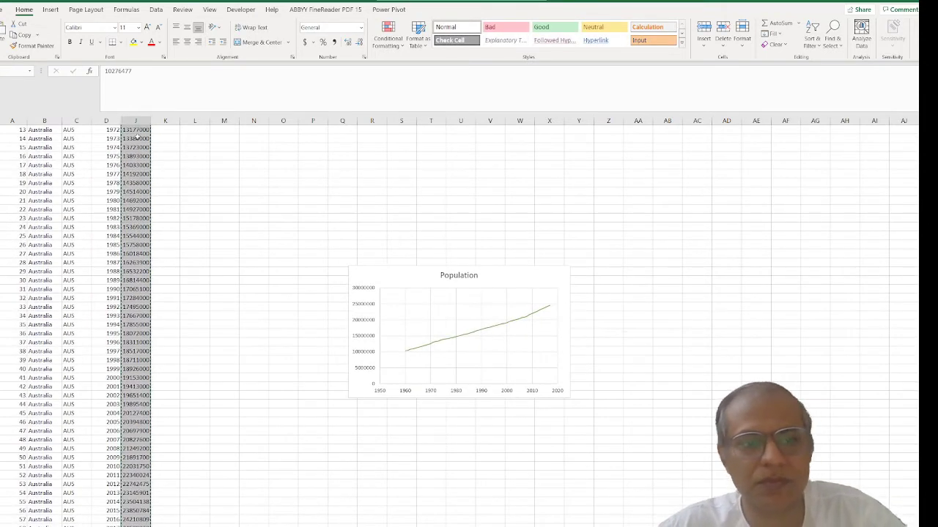
key("ctrl+c")
key("alt+Tab")
left_click(136, 344)
key("ctrl+v")
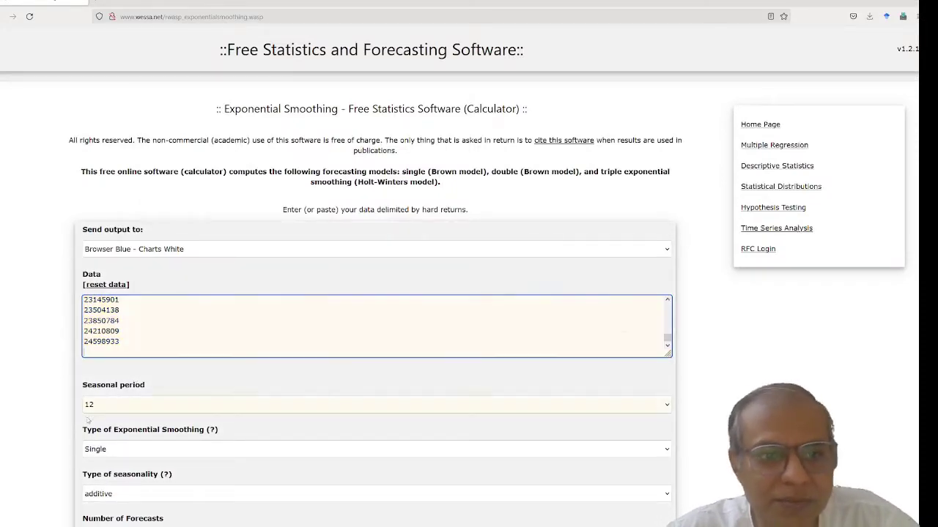
- Set the exponential smoothing type to Double and the output format to CSV
scroll(40, 439, "down", 1)
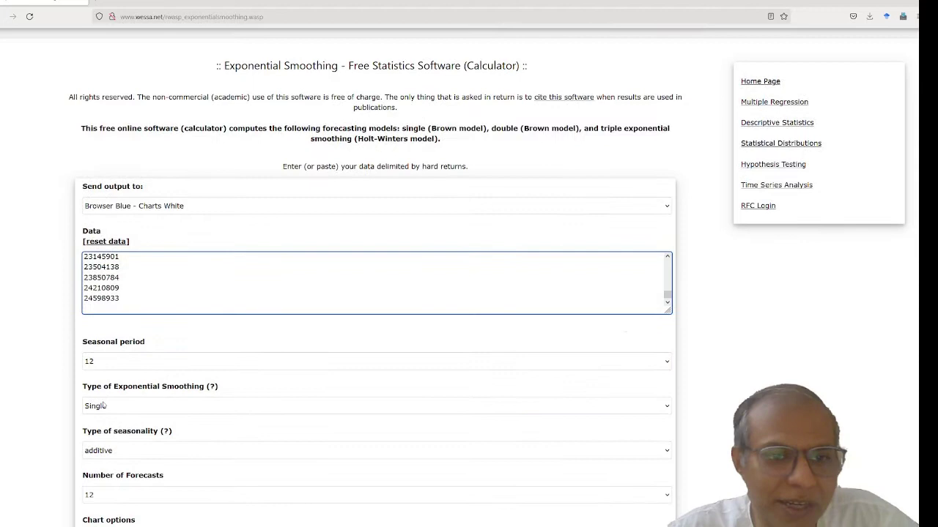
left_click(102, 407)
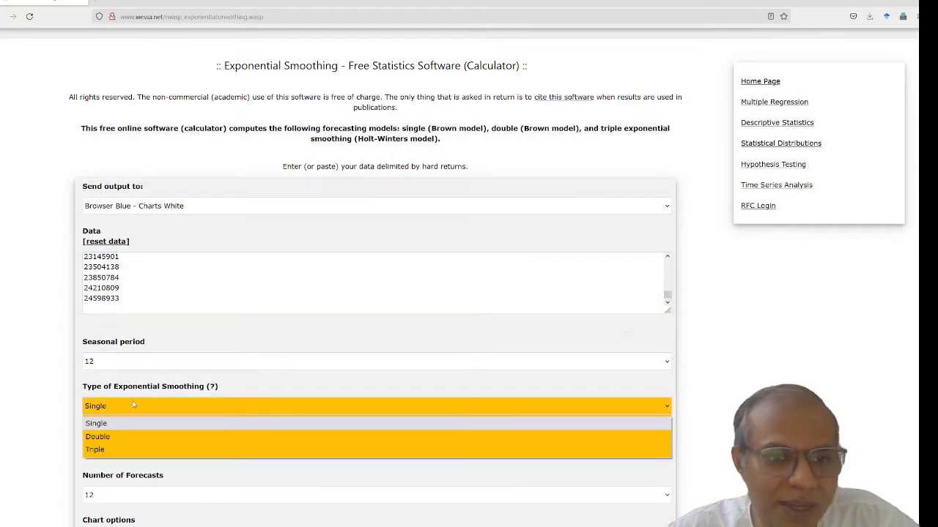
left_click(107, 437)
scroll(232, 462, "down", 3)
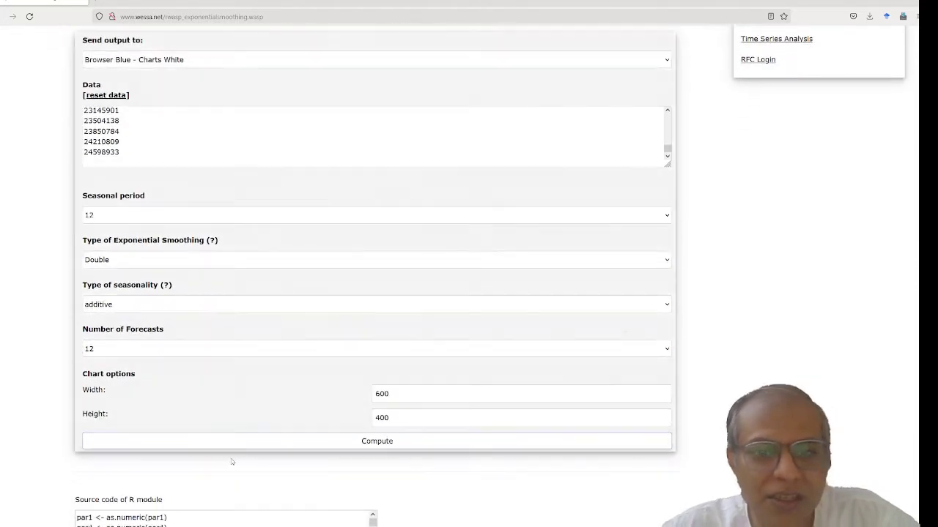
scroll(227, 429, "up", 4)
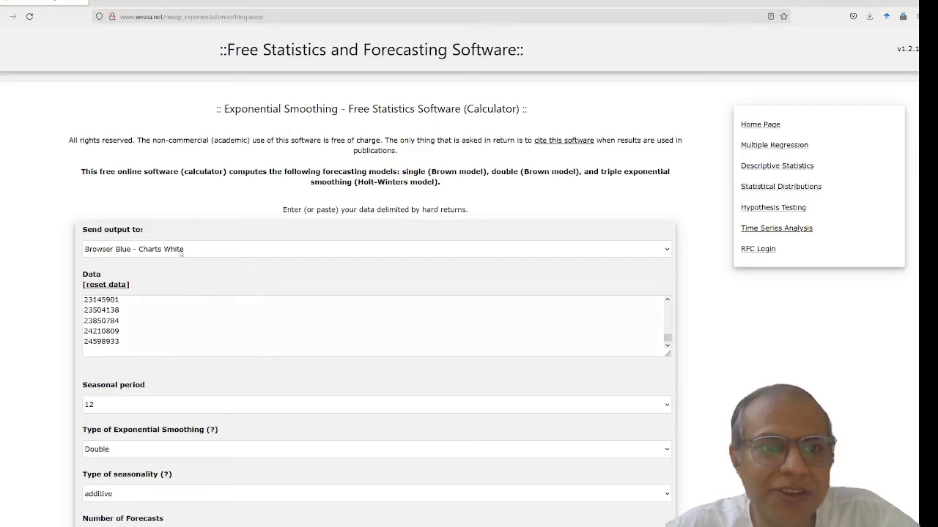
left_click(171, 251)
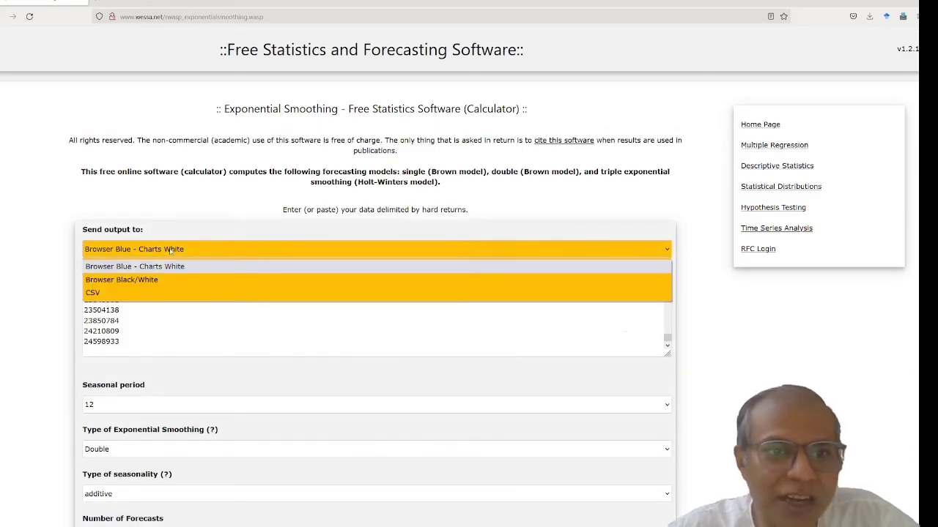
left_click(134, 292)
- Compute the double smoothing and open the CSV results in Excel
scroll(35, 331, "down", 1)
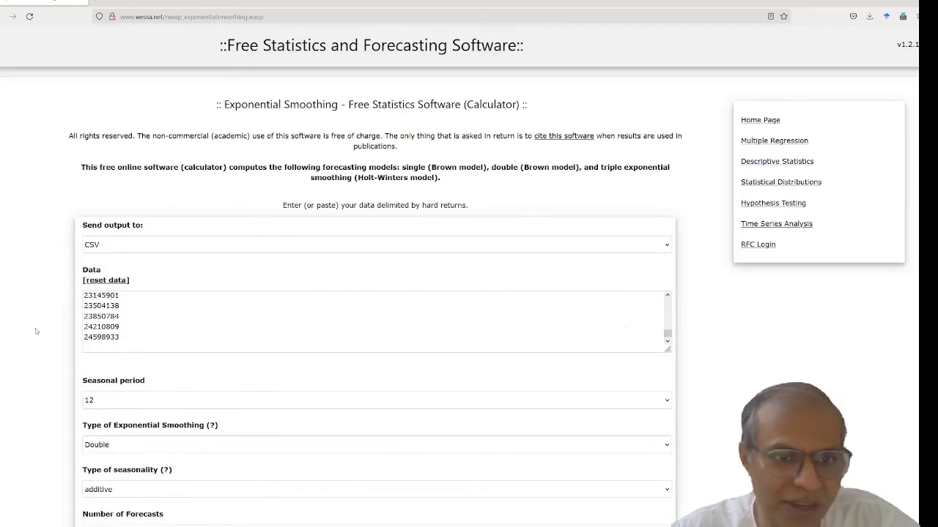
scroll(35, 331, "down", 5)
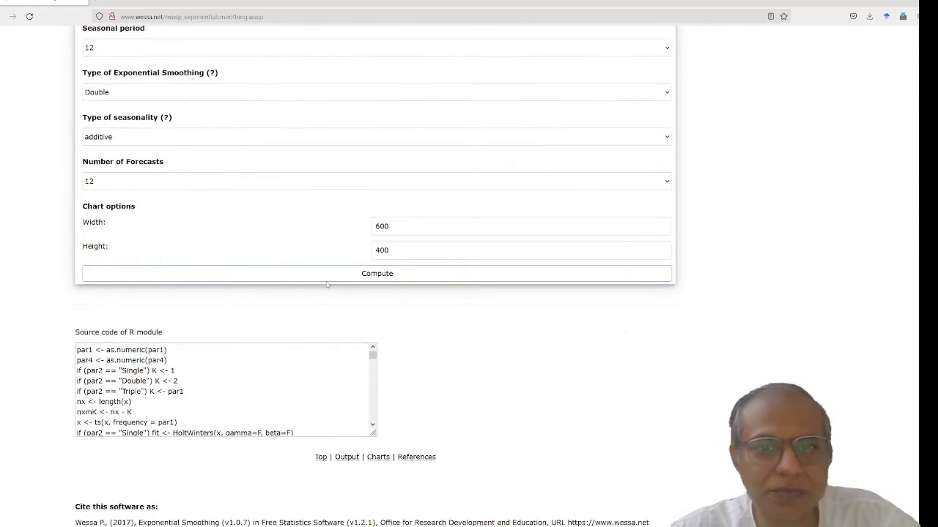
left_click(336, 276)
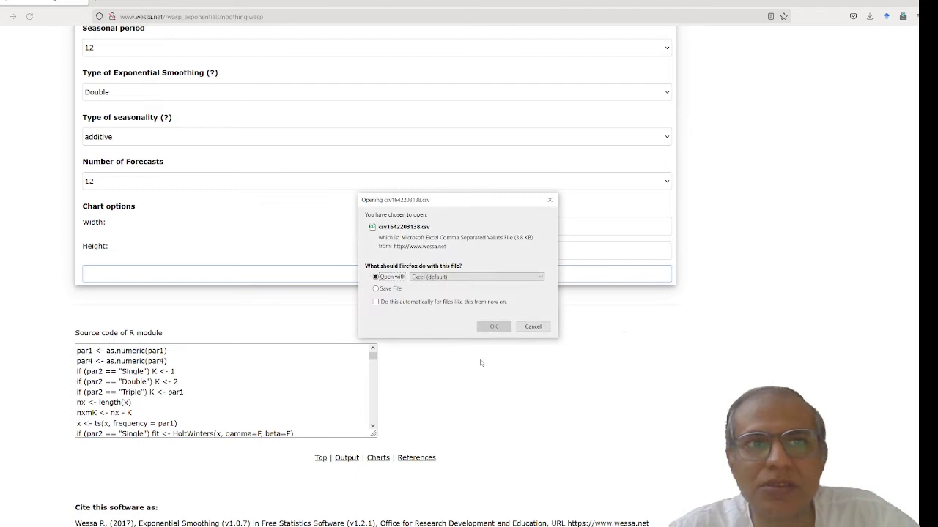
left_click(493, 327)
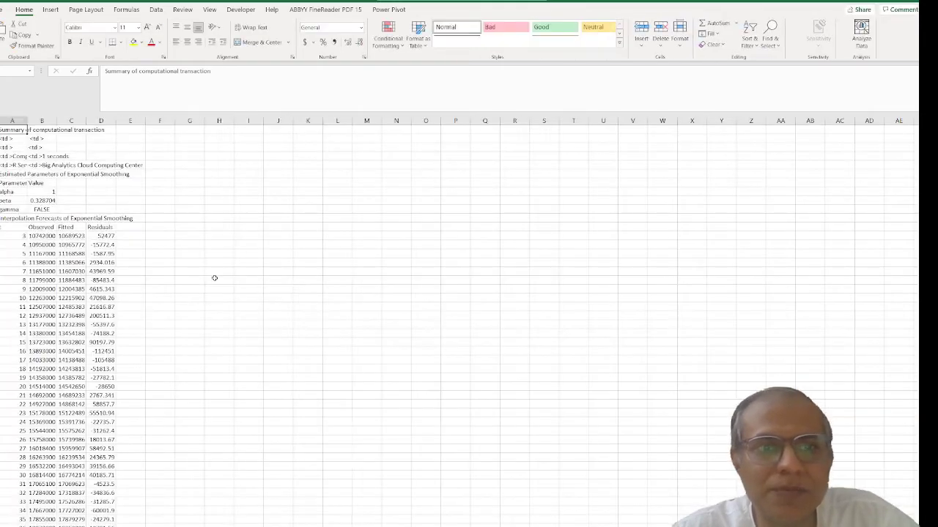
- Copy the Fitted values from 10689523 down and paste them into column K of the population sheet
left_click(71, 237)
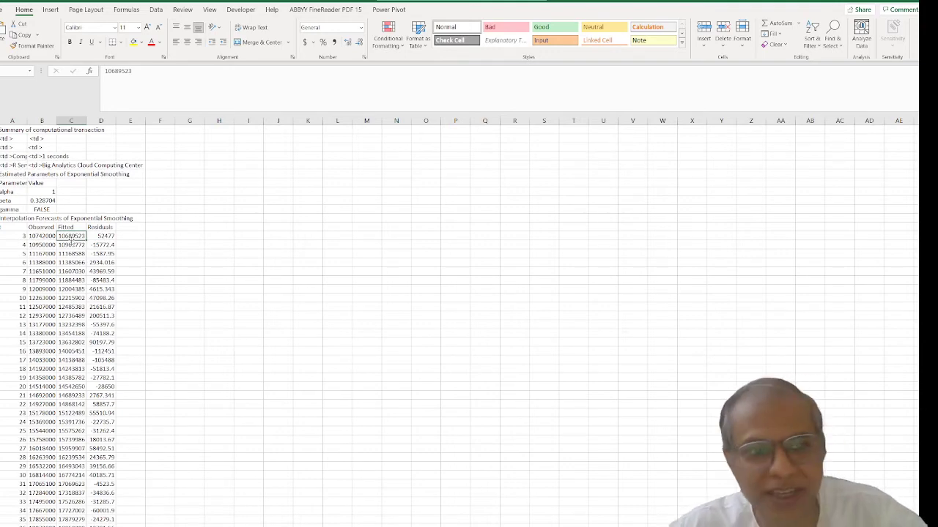
key("ctrl+shift+Down")
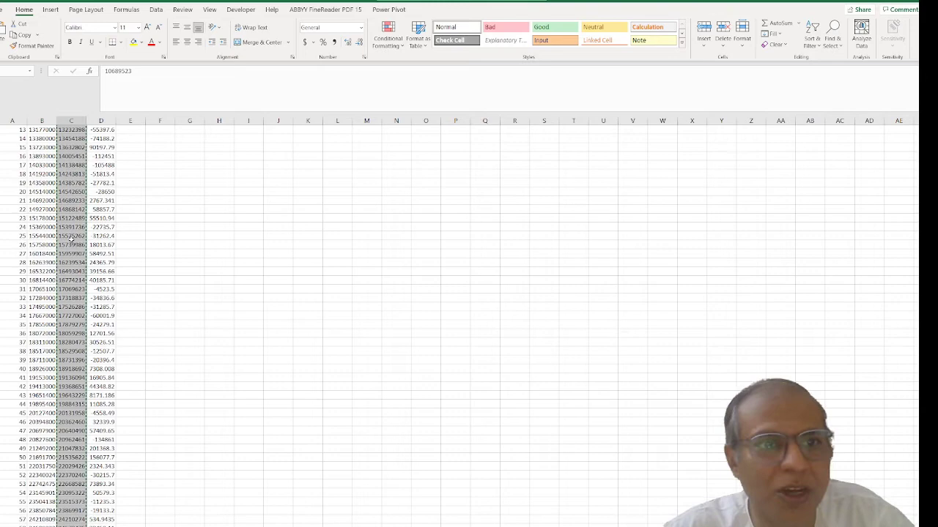
key("ctrl+Tab")
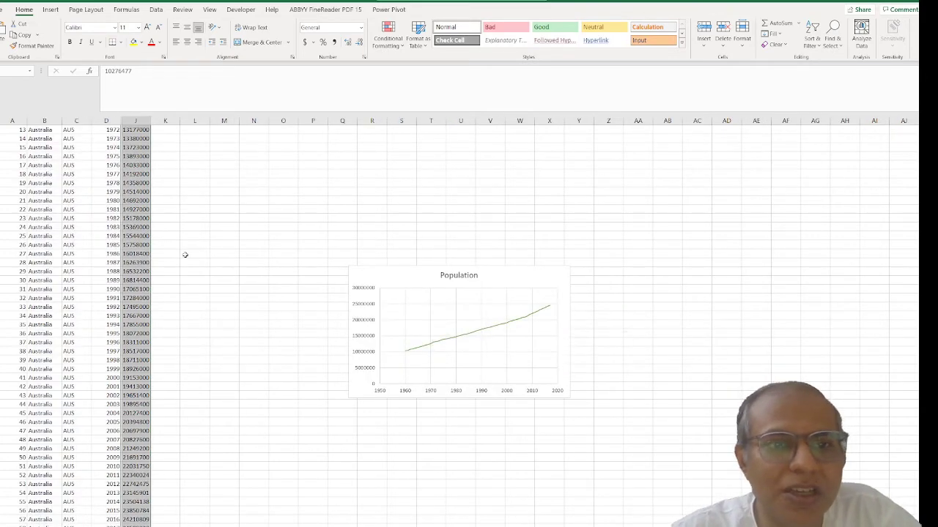
scroll(183, 249, "up", 4)
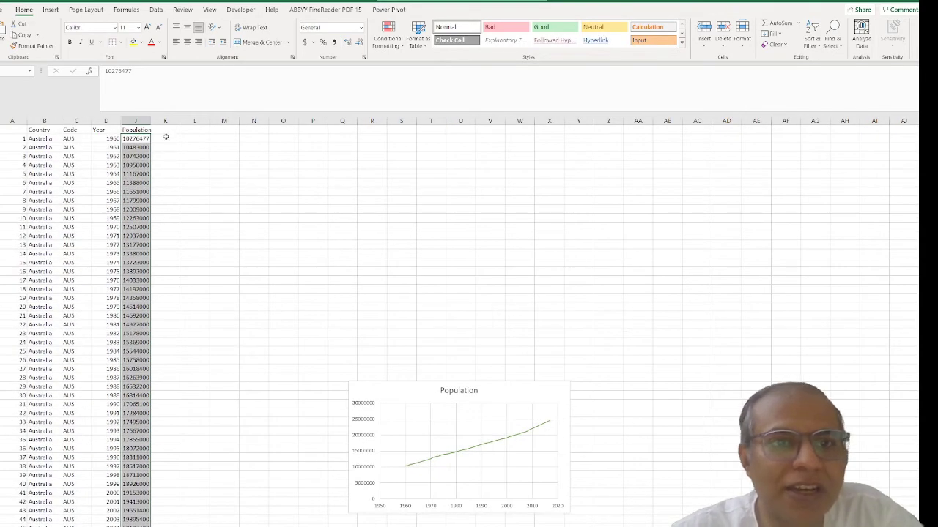
left_click(166, 137)
key("ctrl+v")
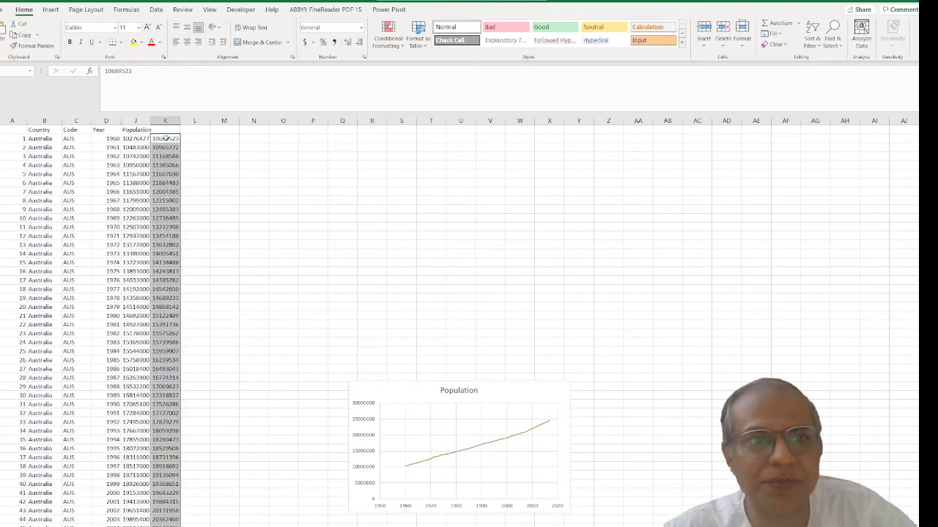
- Label column K with the header 'Forecasts'
left_click(170, 130)
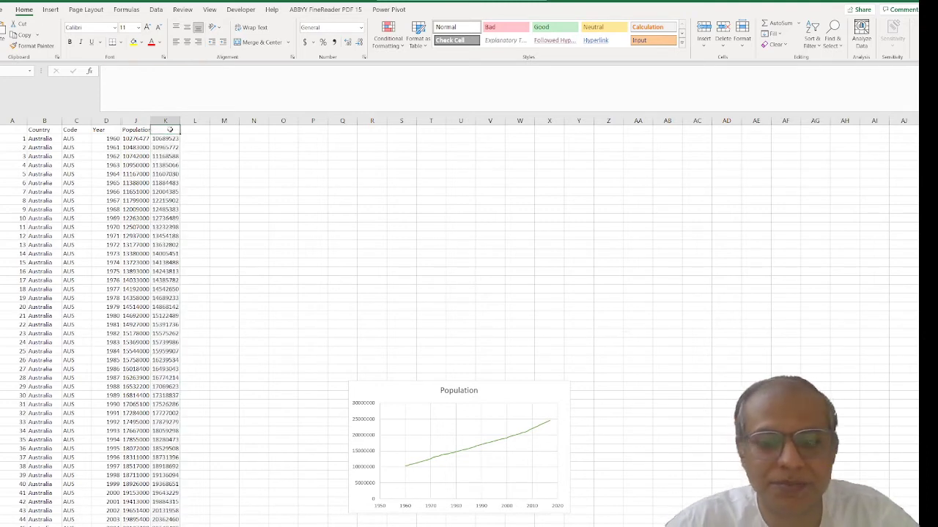
type("Forecasts")
key("Return")
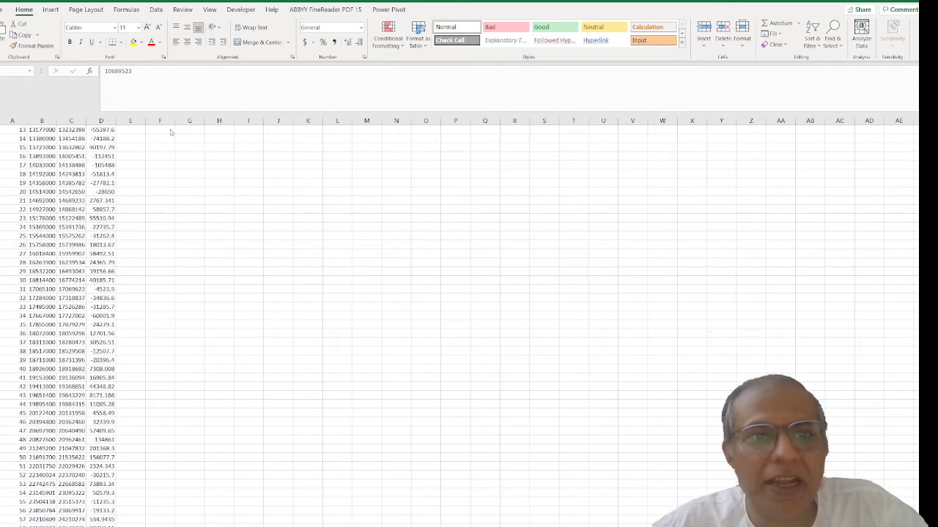
- Copy the twelve forecasts (24967953 to 29027175) into column K below the fitted values
scroll(90, 436, "down", 2)
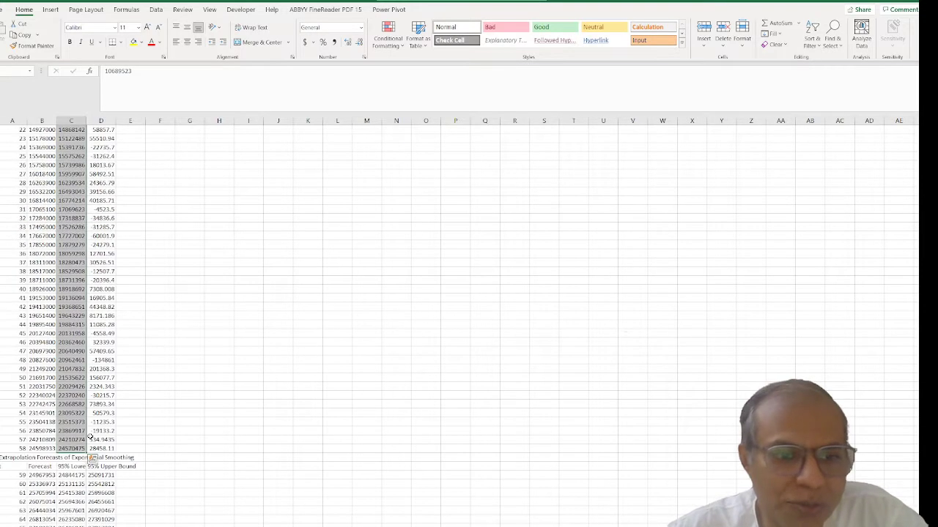
left_click(44, 476)
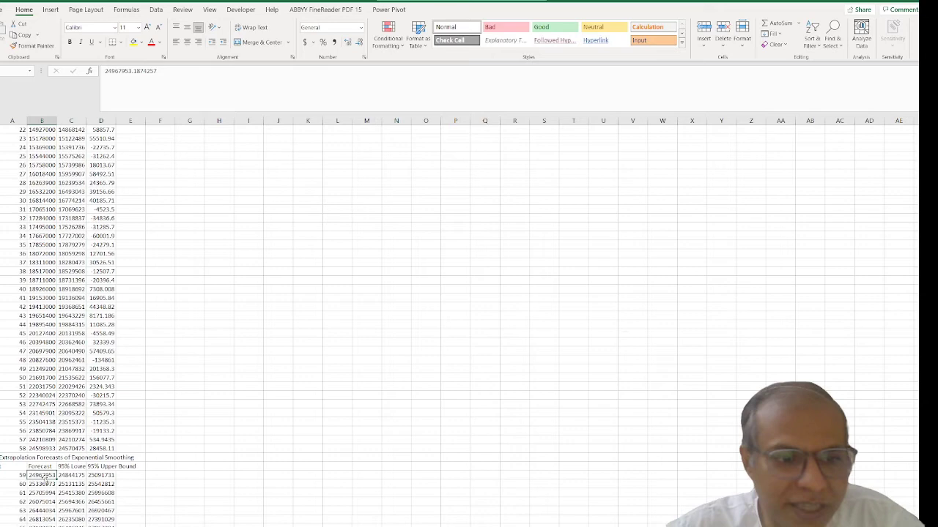
left_click_drag(45, 480, 44, 524)
key("ctrl+c")
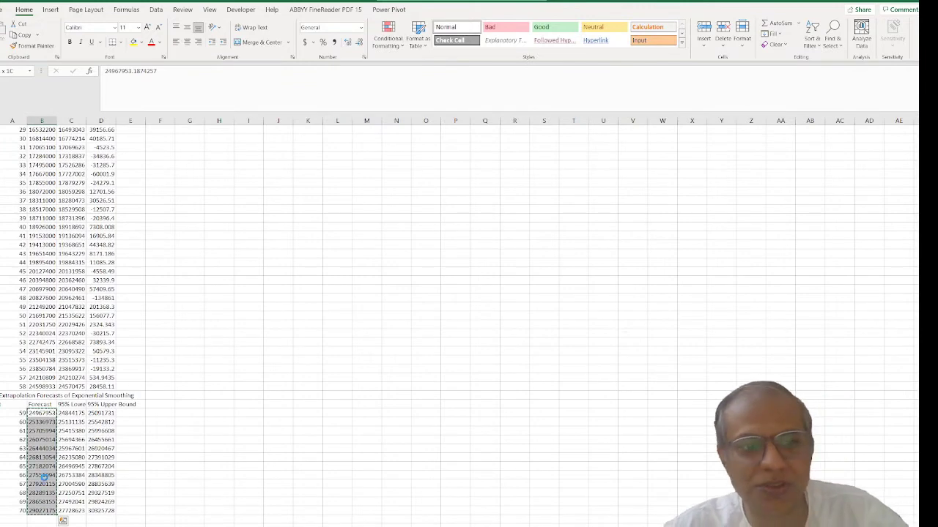
key("ctrl+Page_Up")
scroll(142, 519, "down", 8)
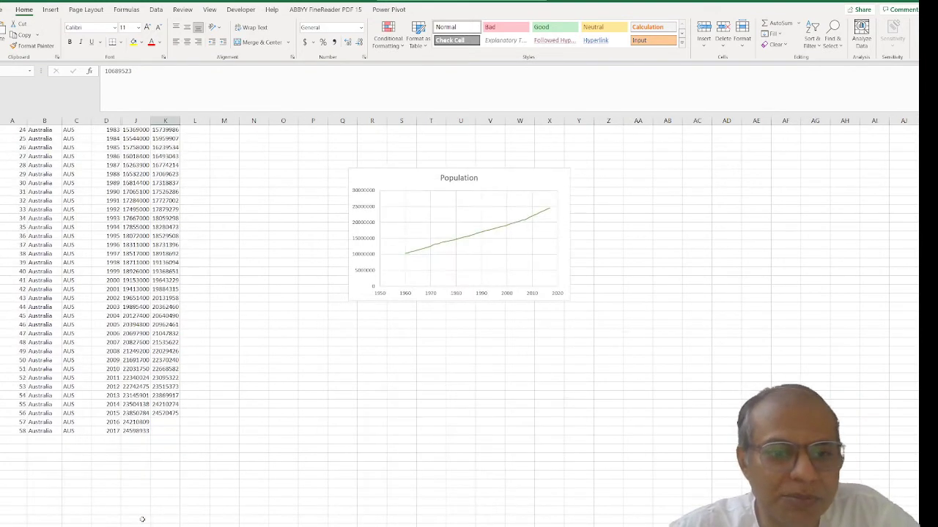
scroll(142, 519, "down", 1)
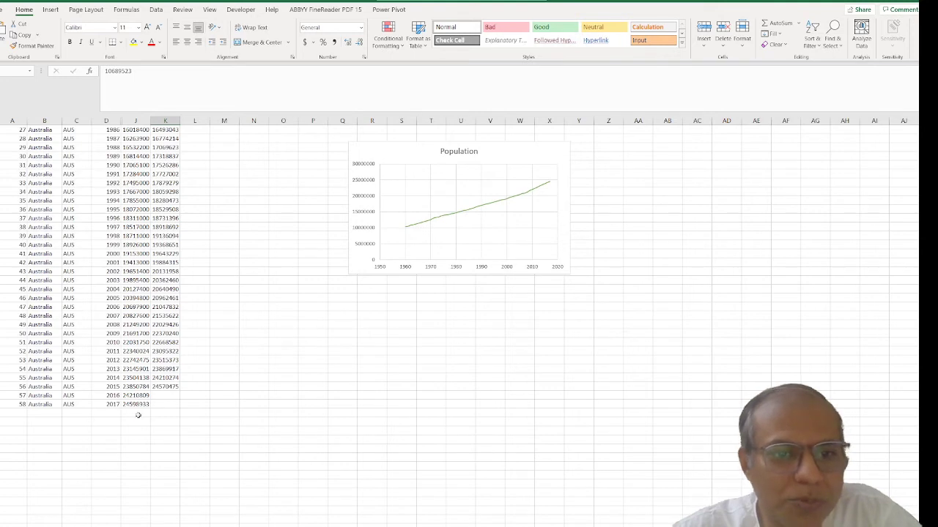
left_click(136, 424)
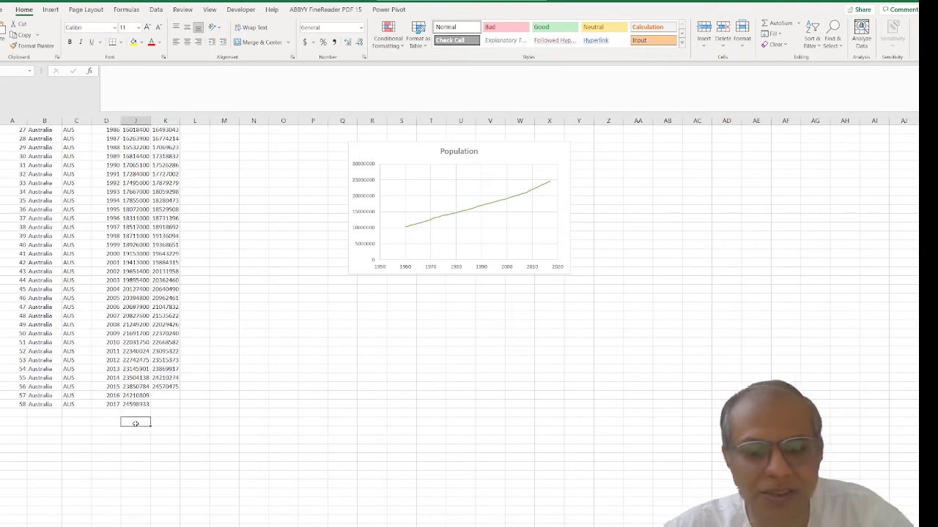
key("ctrl+v")
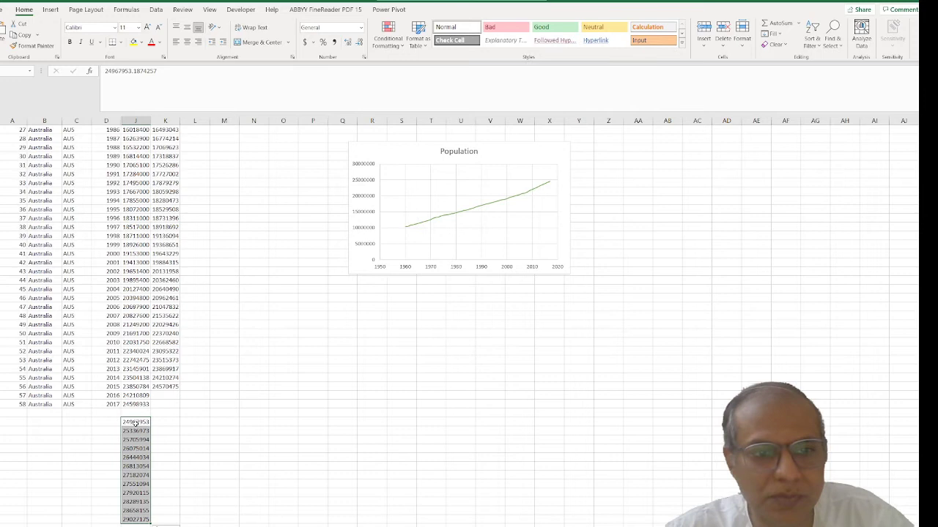
left_click_drag(150, 422, 158, 423)
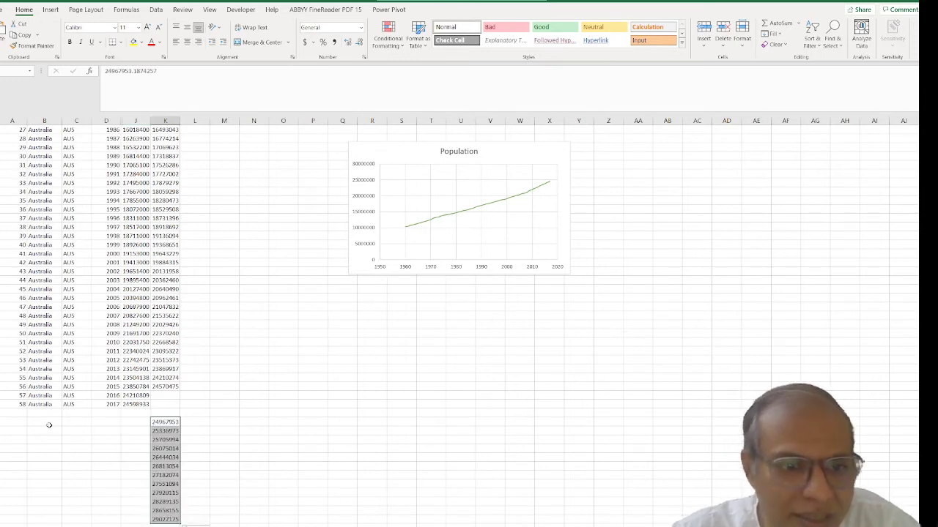
- Enter the years 2018 and 2019 in D59 and D60 beside the first forecasts, and select both
left_click(107, 419)
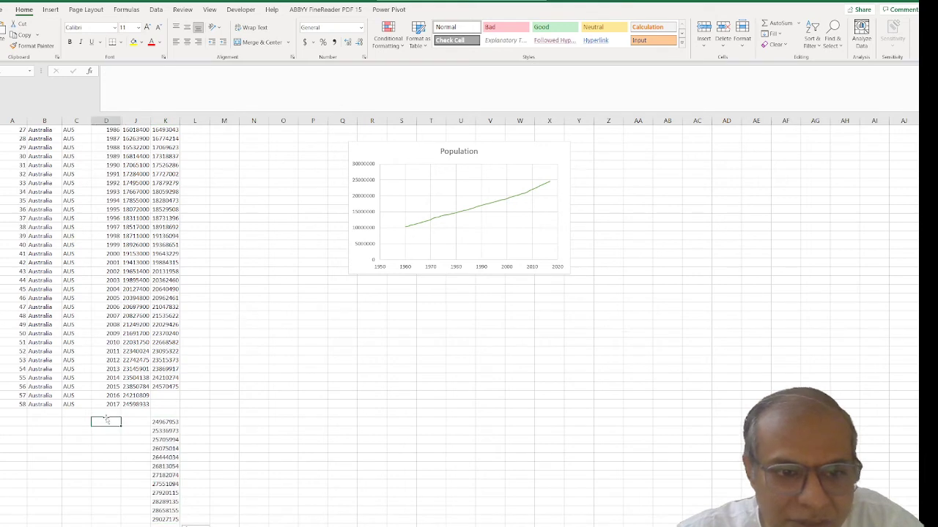
type("2018")
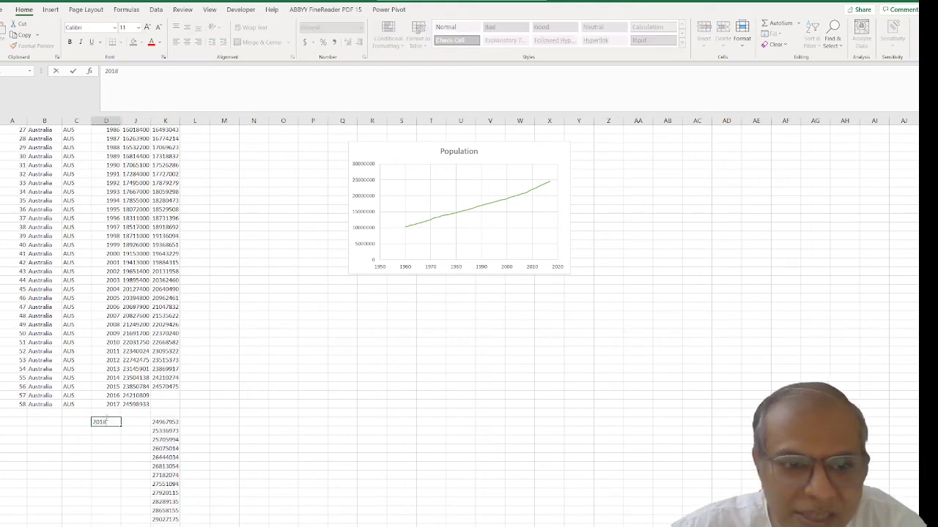
key("Return")
type("20")
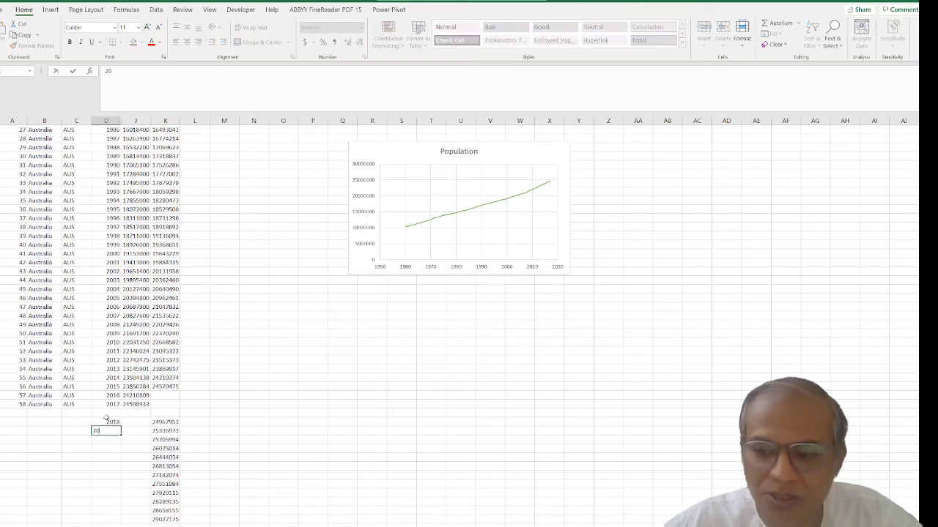
type("19")
left_click_drag(107, 420, 121, 522)
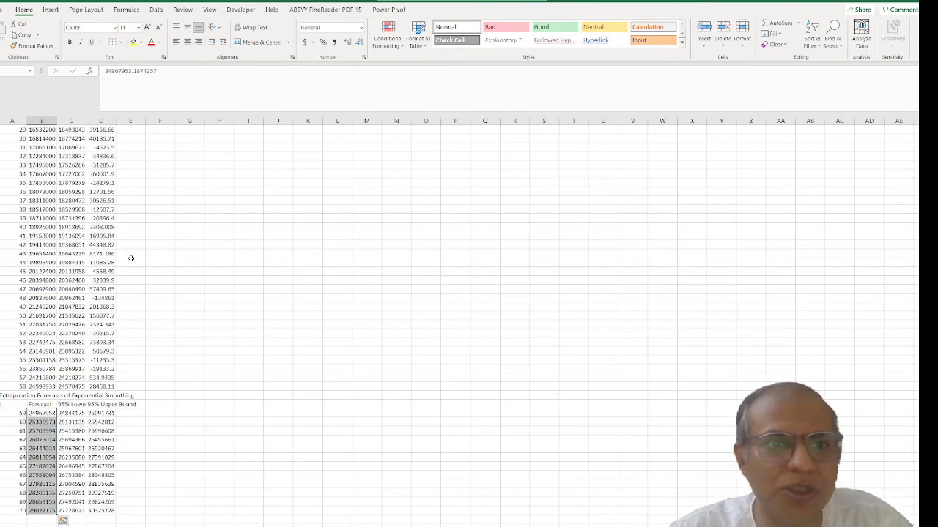
- Copy the whole Residuals column, from D3 down, on the smoothing output sheet
left_click(95, 271)
scroll(95, 271, "up", 13)
left_click(95, 271)
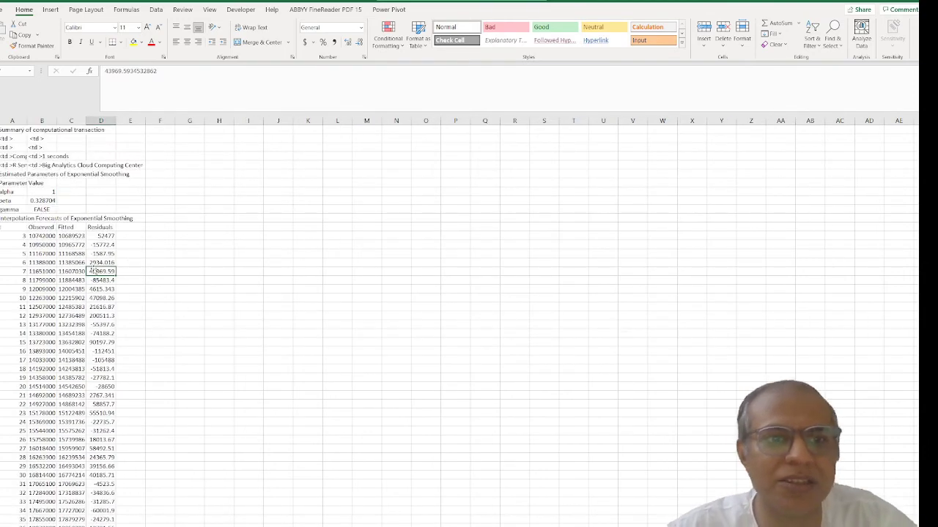
key("Up")
key("Up")
key("Up")
key("Up")
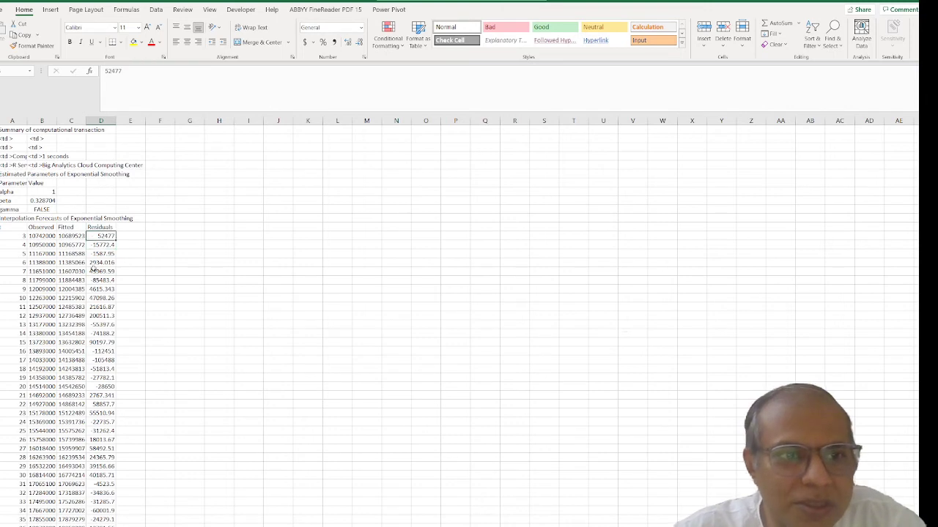
key("Left")
key("Left")
key("Left")
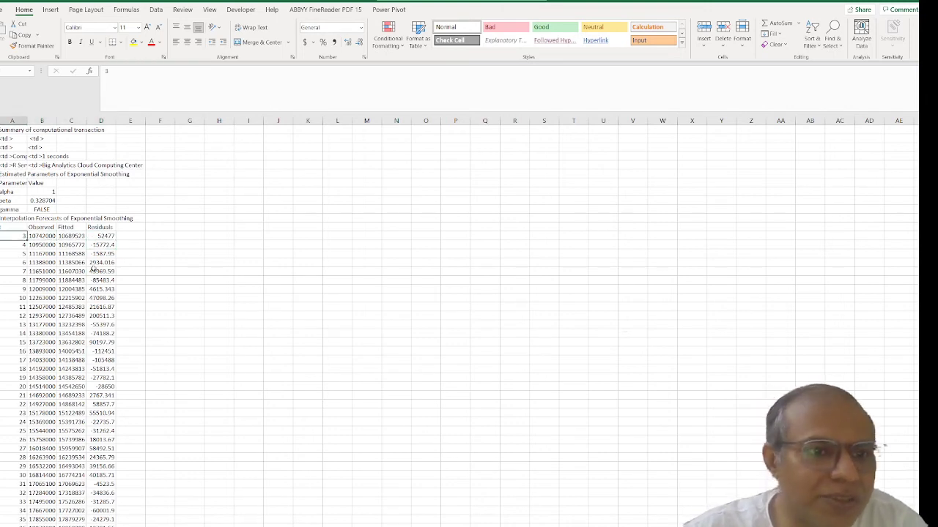
key("Right")
key("Right")
key("Right")
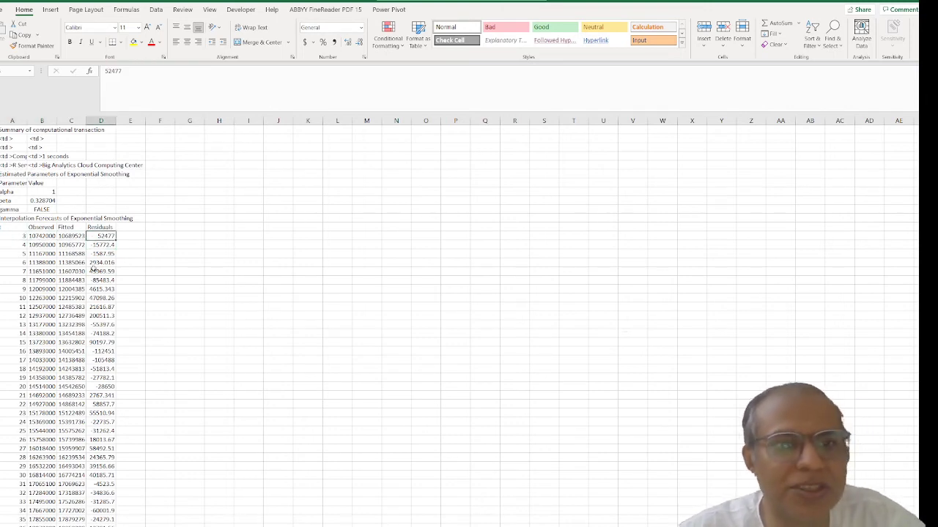
key("ctrl+shift+Down")
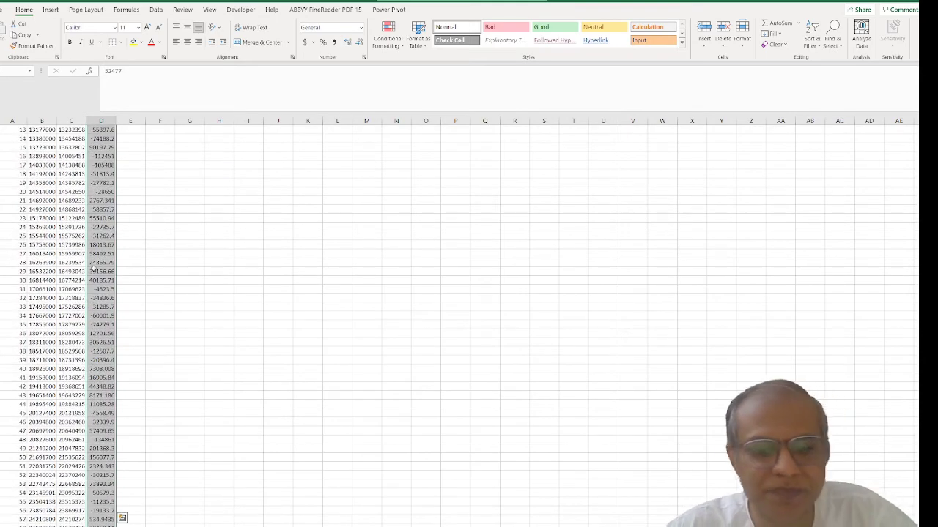
key("ctrl+c")
- On the population sheet, clear the fitted values below the Forecasts header in column K
key("ctrl+Page_Up")
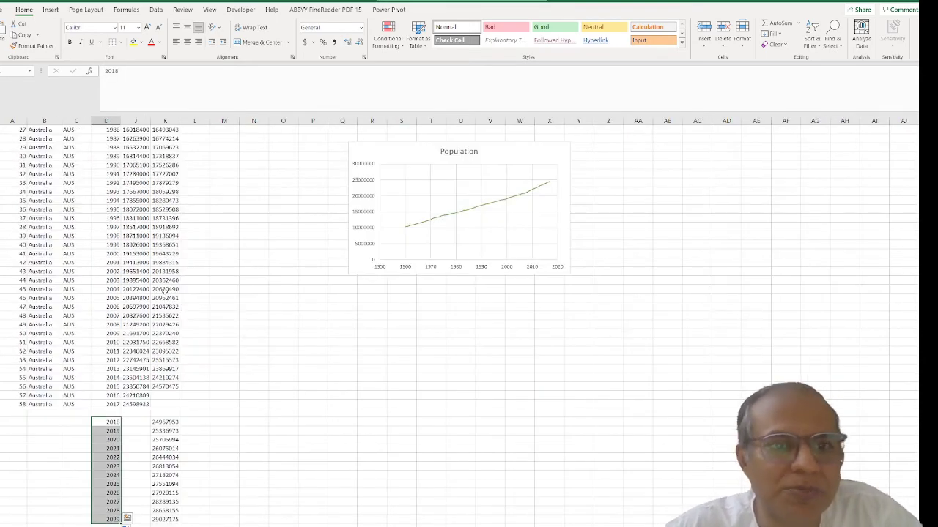
scroll(166, 291, "up", 9)
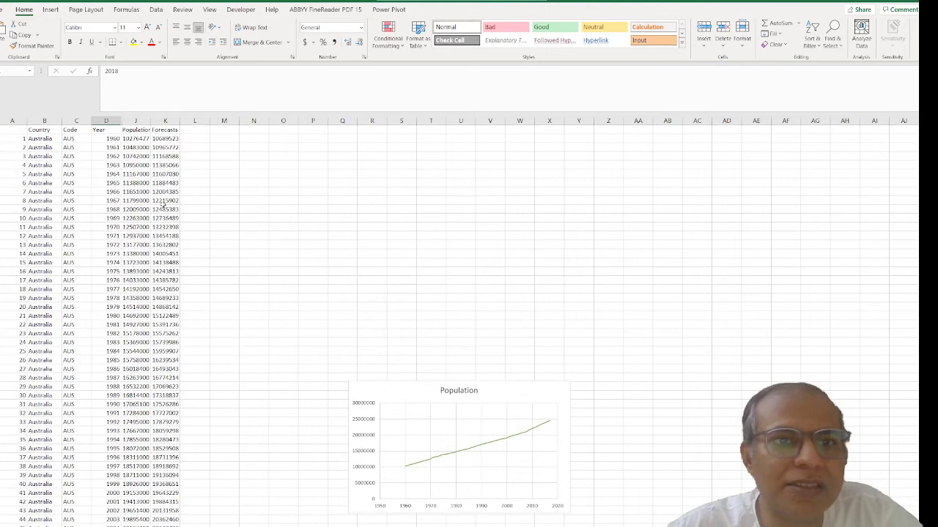
left_click(166, 139)
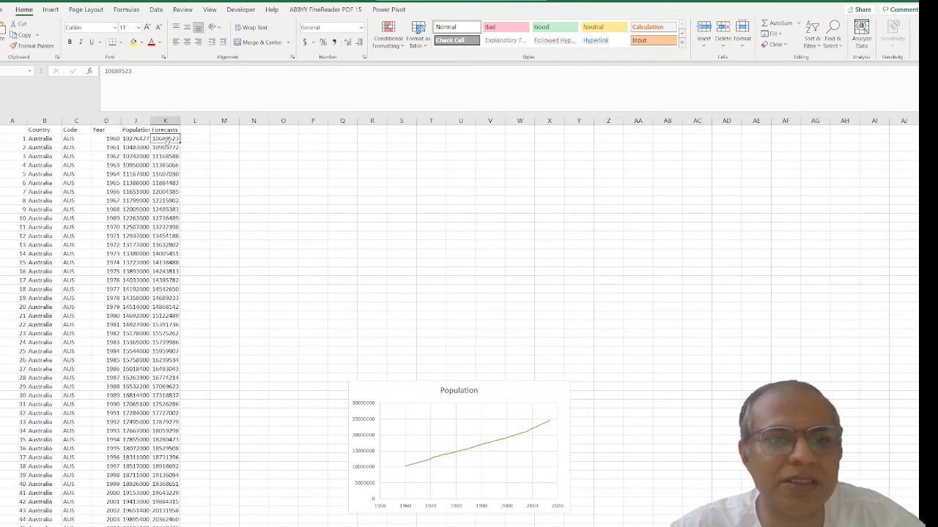
key("ctrl+shift+Down")
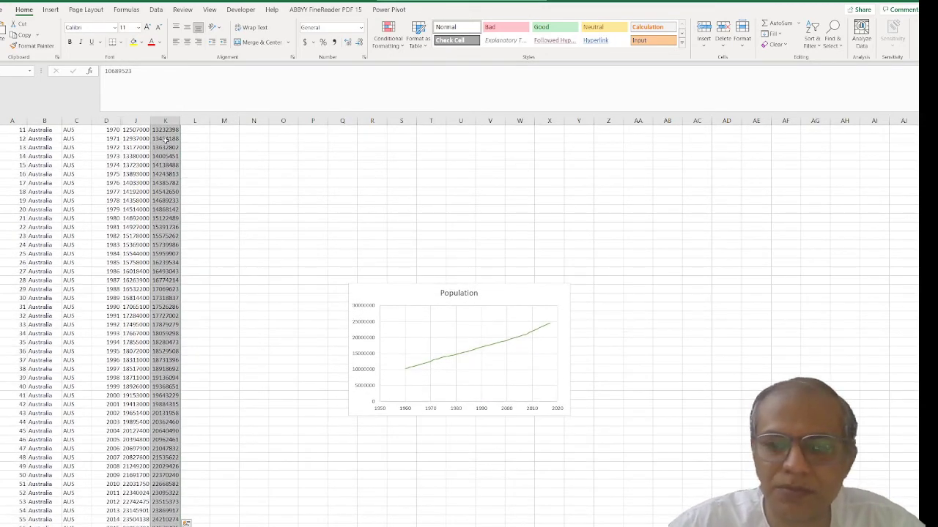
scroll(166, 139, "up", 5)
key("Delete")
key("Down")
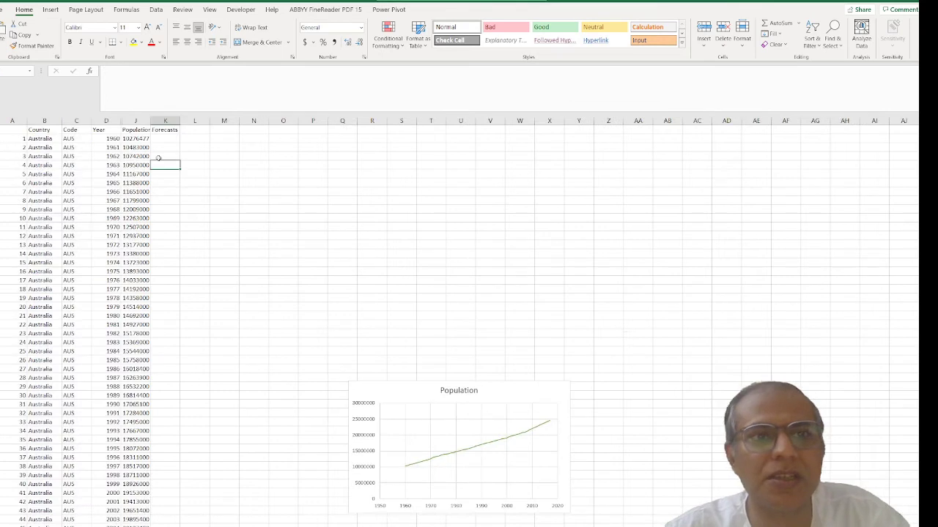
- Paste the residuals into column K starting at K3, the 1962 row
left_click(159, 157)
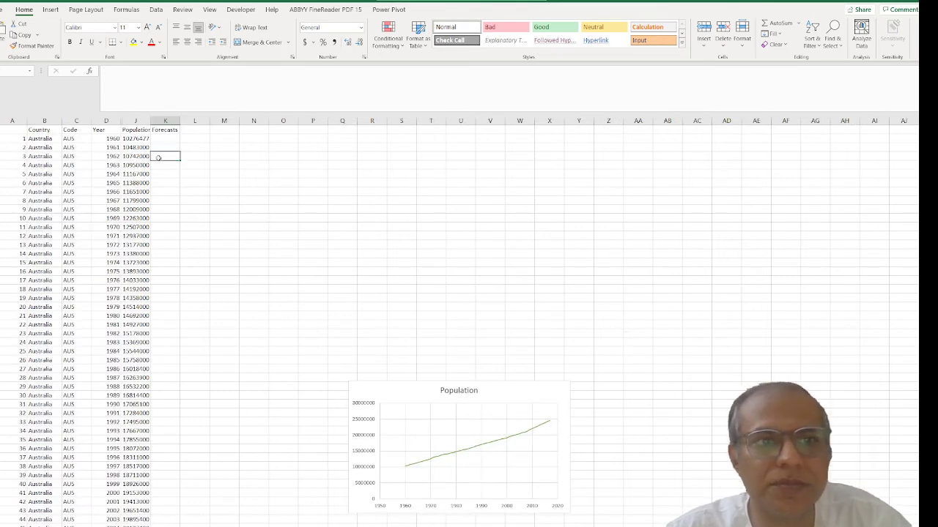
key("ctrl+v")
left_click(158, 159)
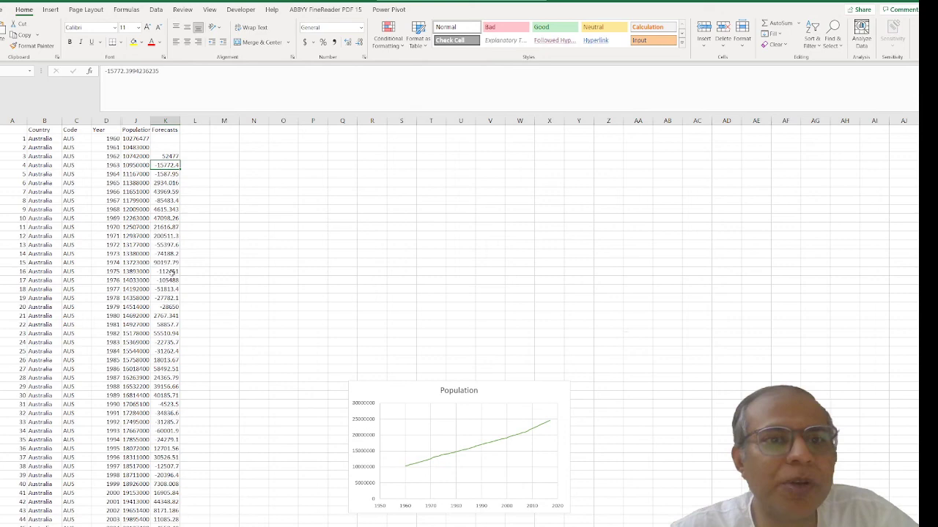
- Check the forecast values for 2022 and 2019 below the pasted residuals
scroll(168, 273, "down", 7)
scroll(167, 272, "down", 4)
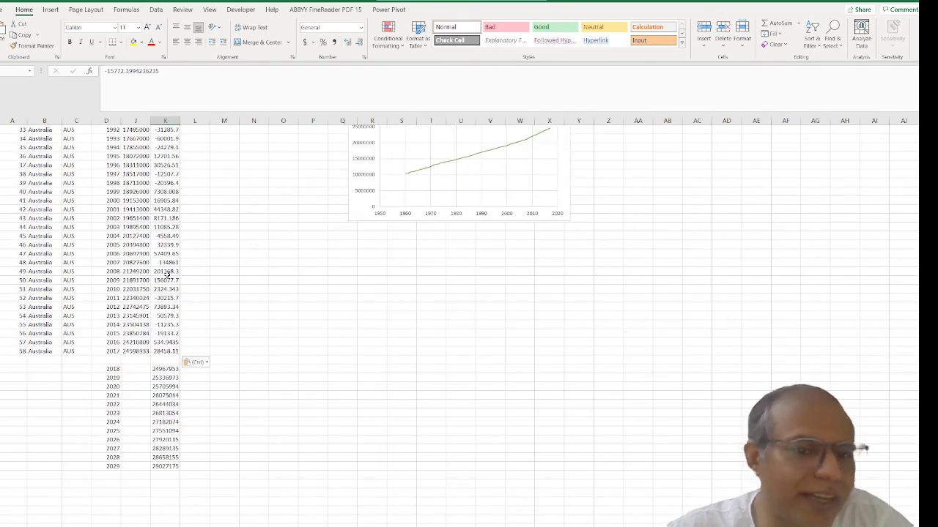
left_click(171, 405)
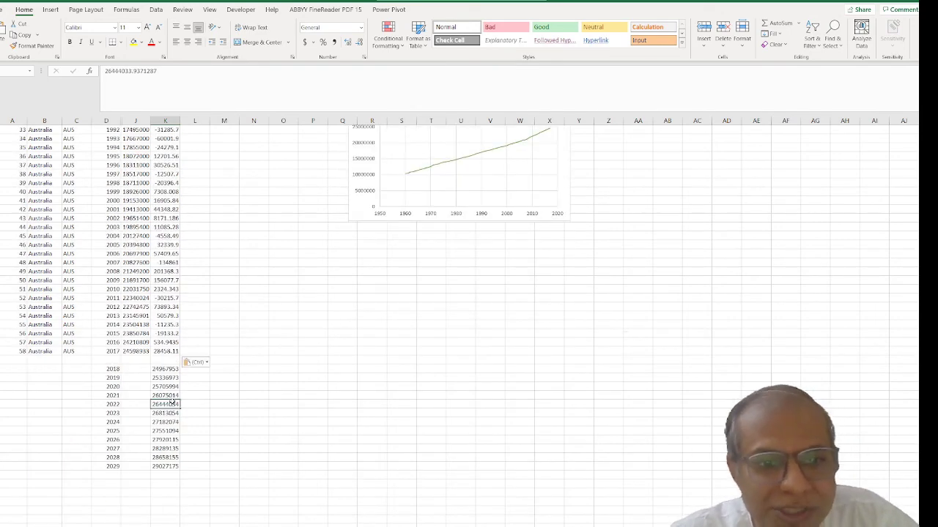
key("Up")
key("Up")
key("Up")
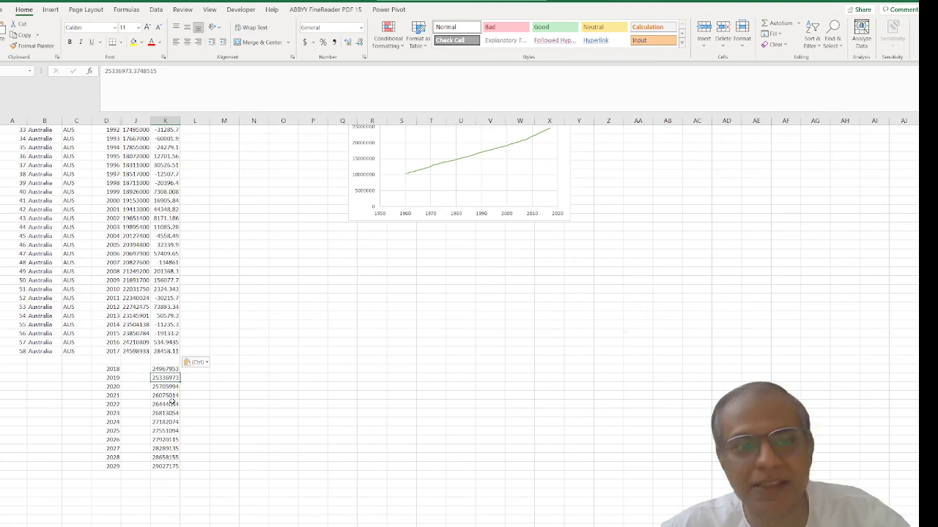